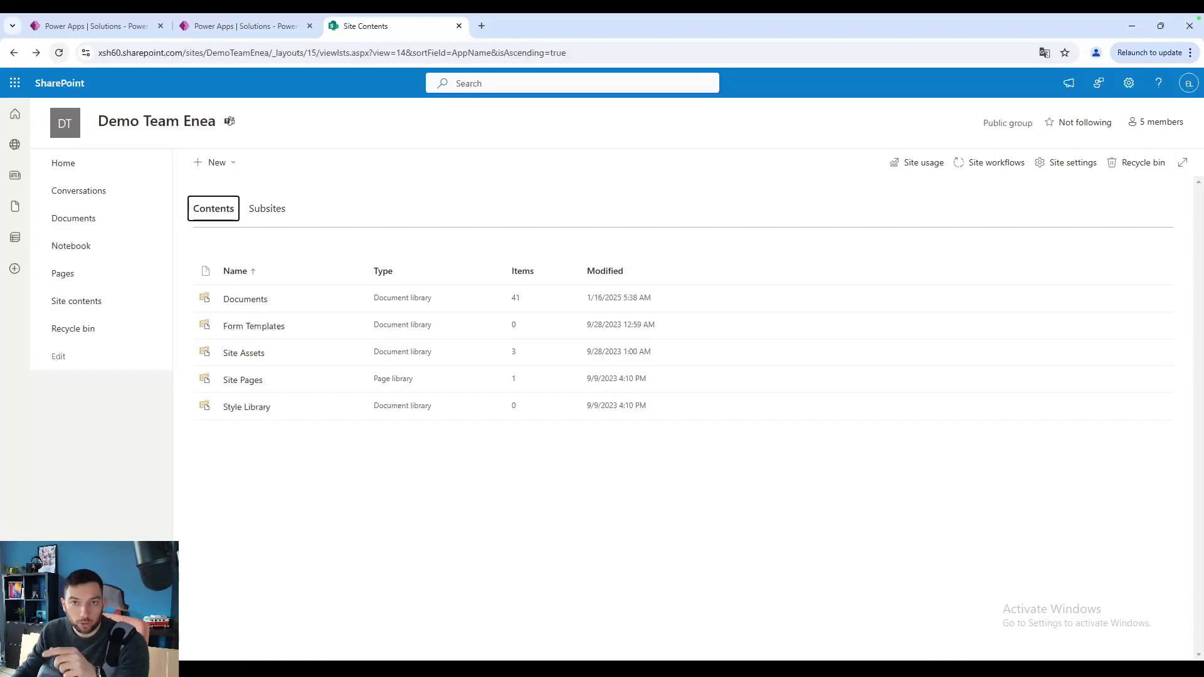
Rerun the Create Library & Folders flow test with the recent 'Test Succeeded' trigger
left_click(98, 25)
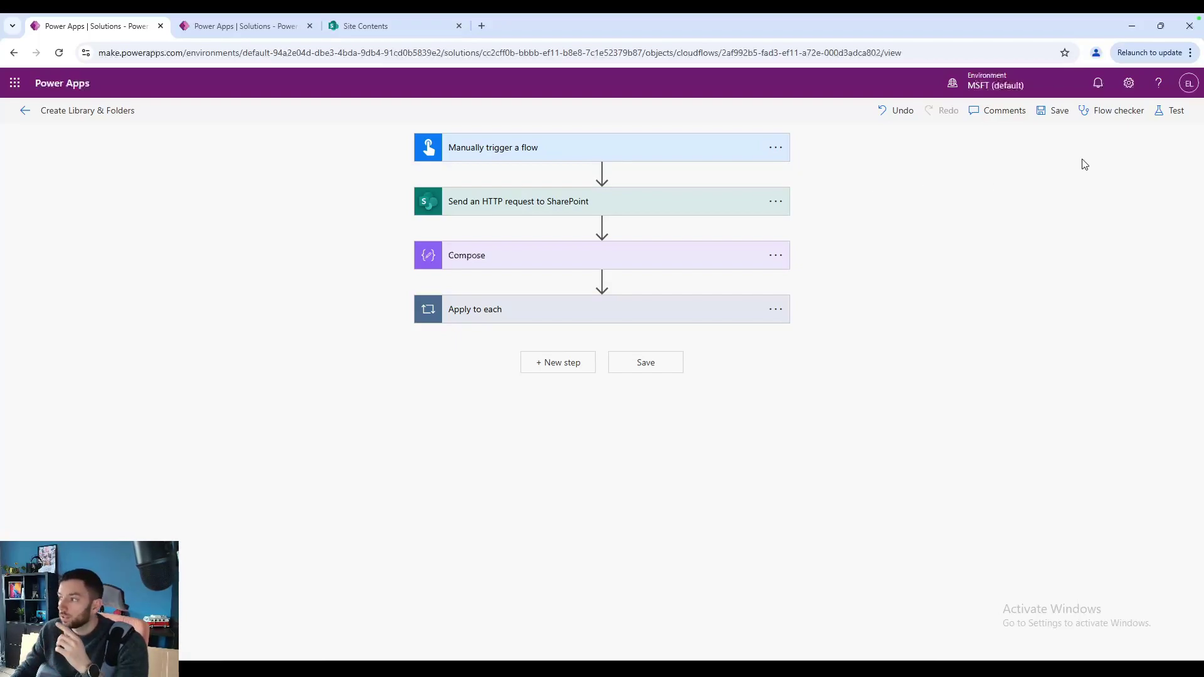
left_click(1172, 110)
left_click(1014, 222)
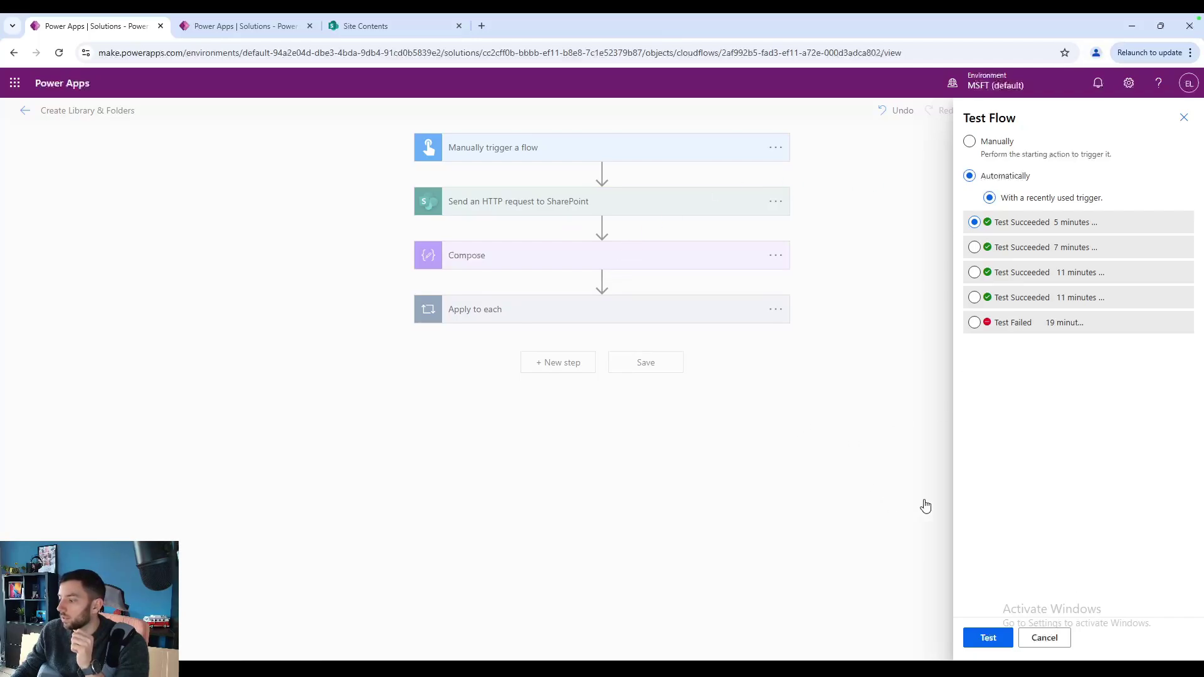
left_click(988, 638)
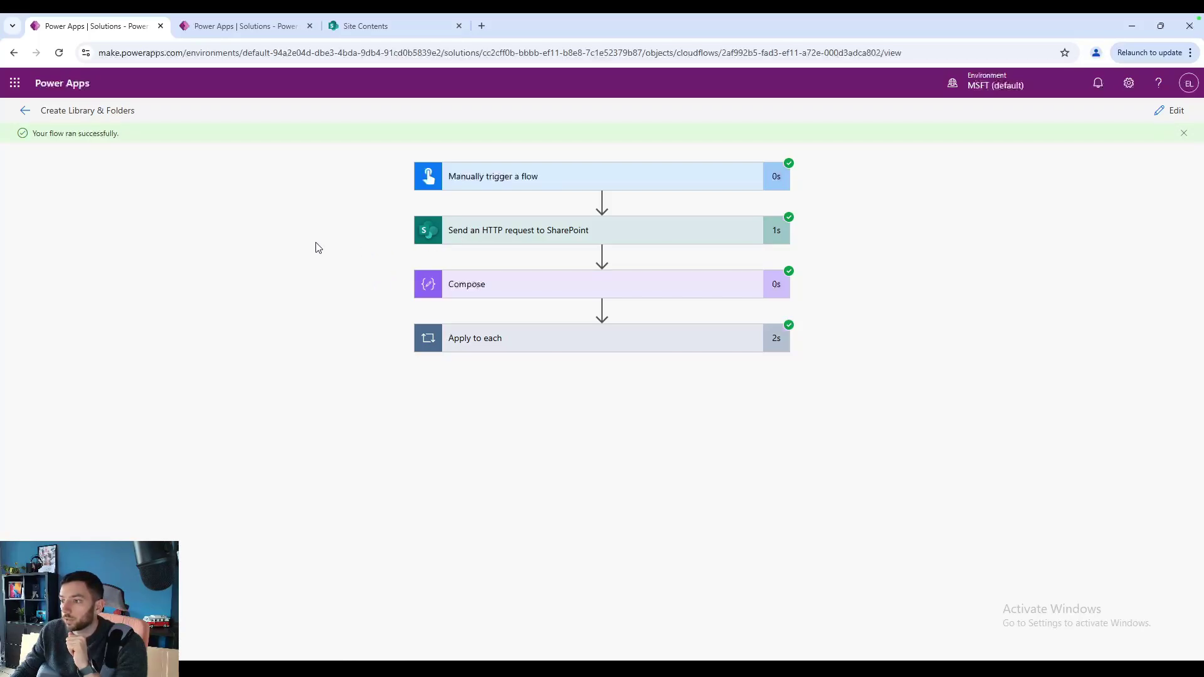
Refresh Site contents and open PP Monitoring to check Folder1–Folder3, then return to the flow
left_click(376, 26)
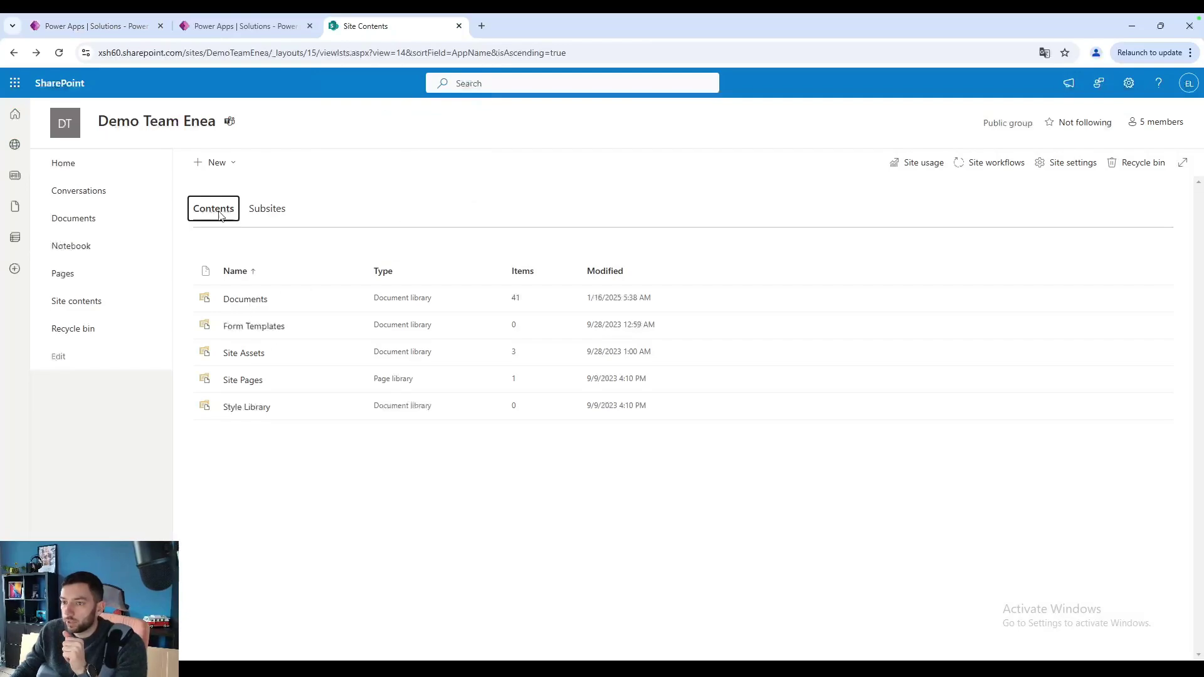
left_click(59, 52)
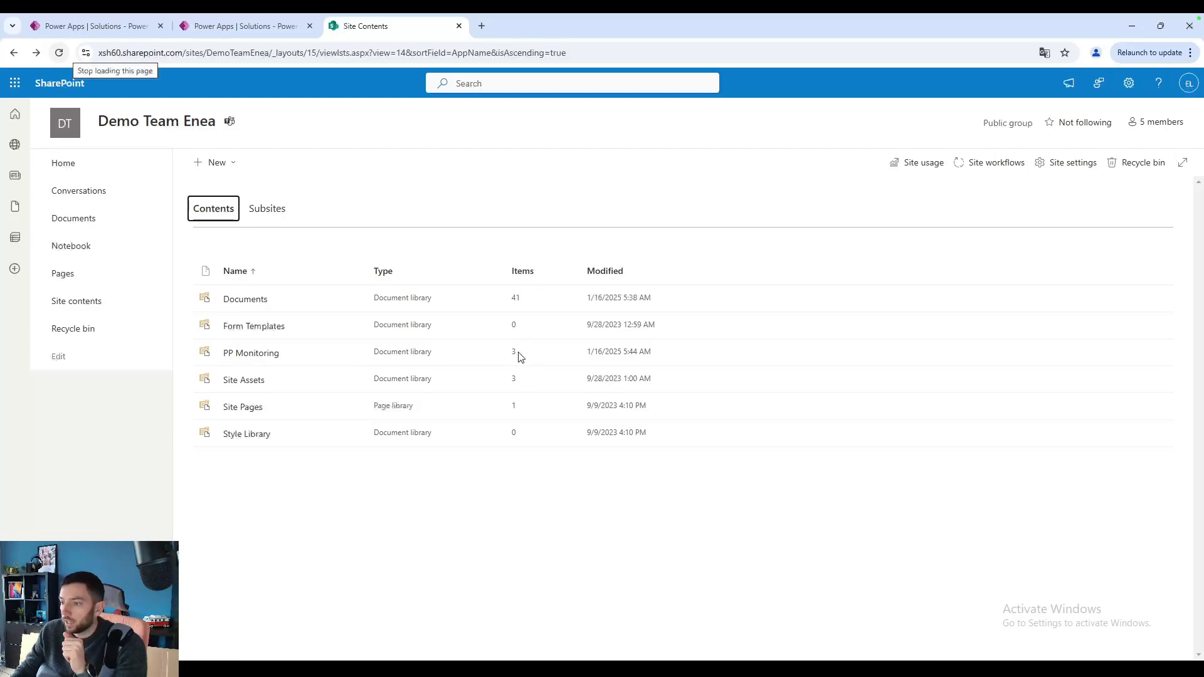
left_click(251, 353)
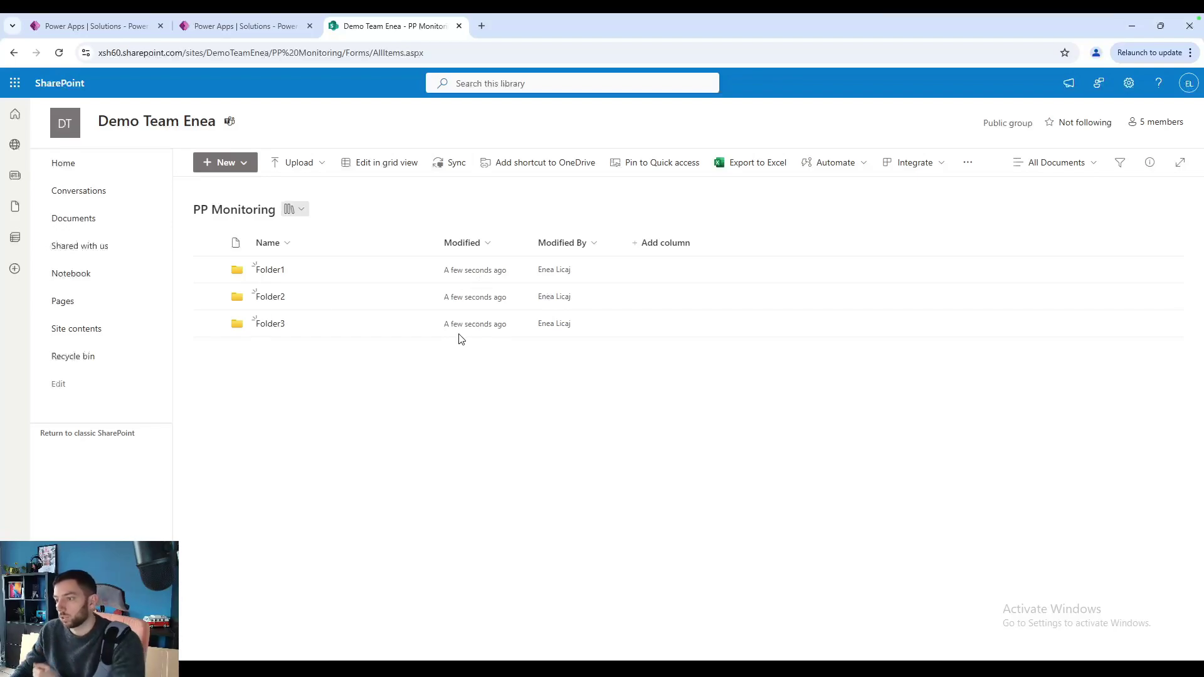
left_click(120, 25)
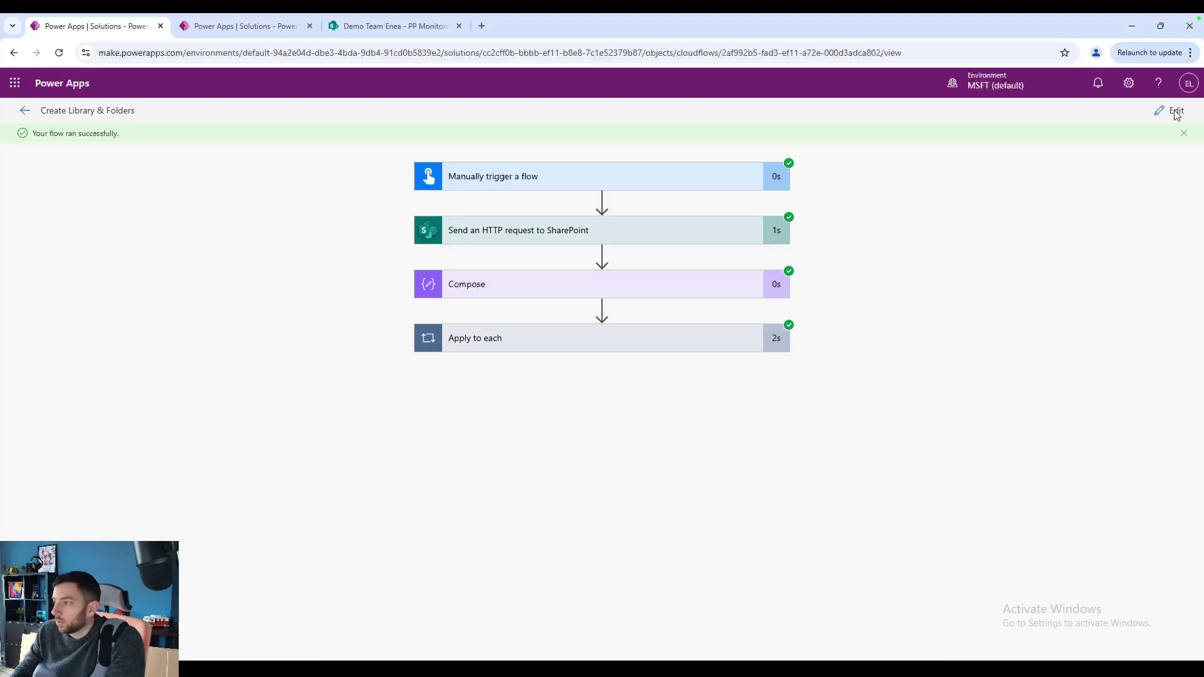
Put the flow in edit mode and expand the manual trigger and SharePoint HTTP request cards
left_click(1176, 112)
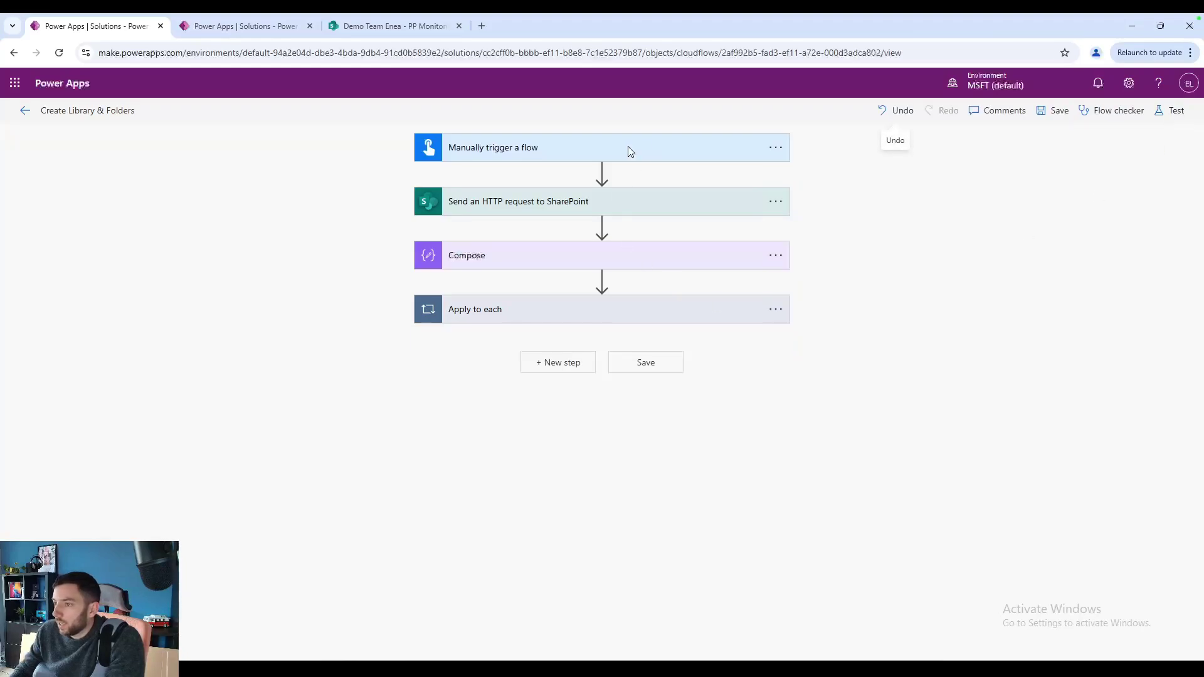
left_click(564, 148)
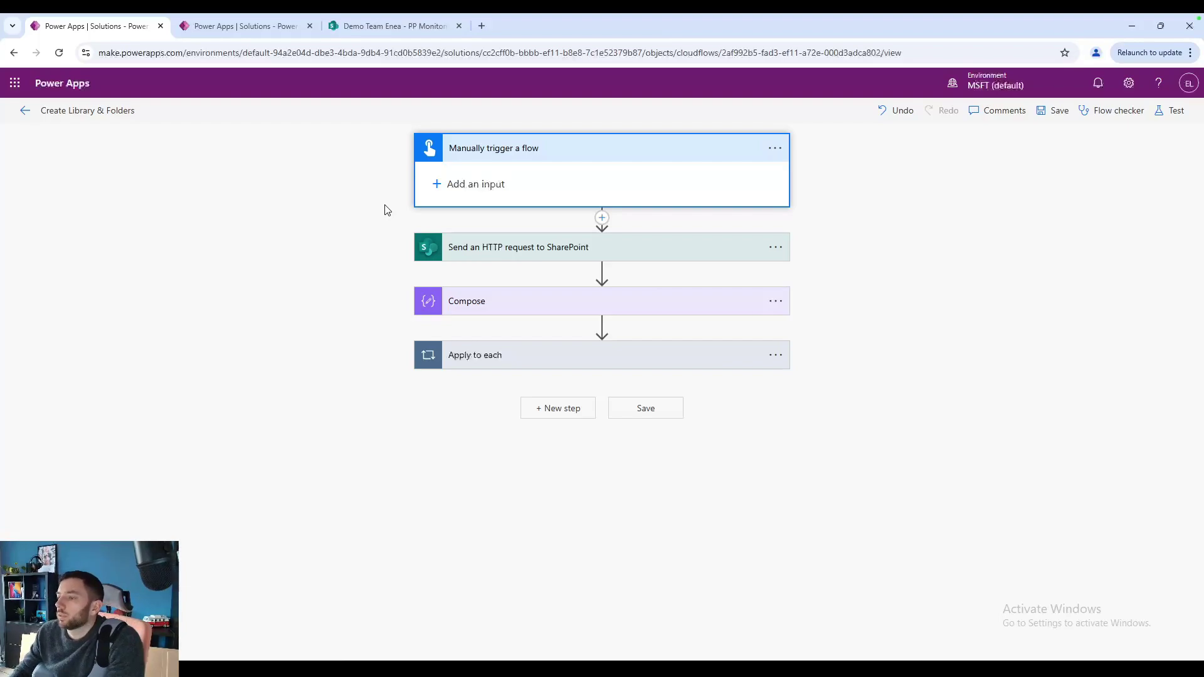
left_click(498, 249)
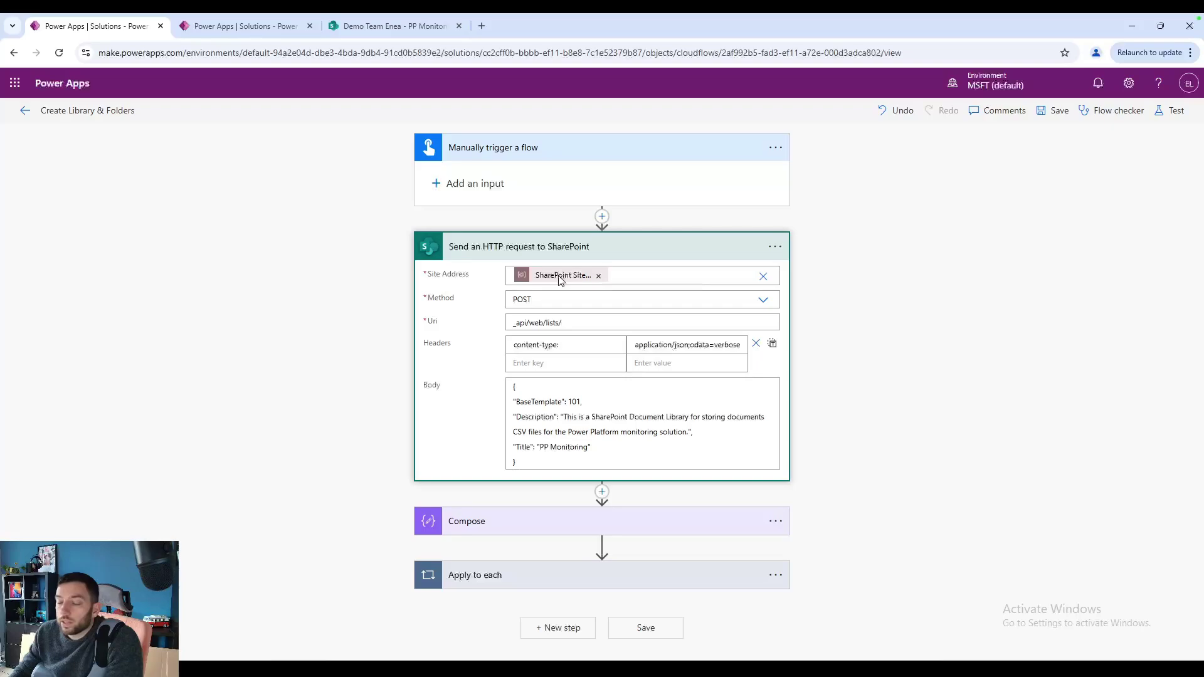
left_click(226, 25)
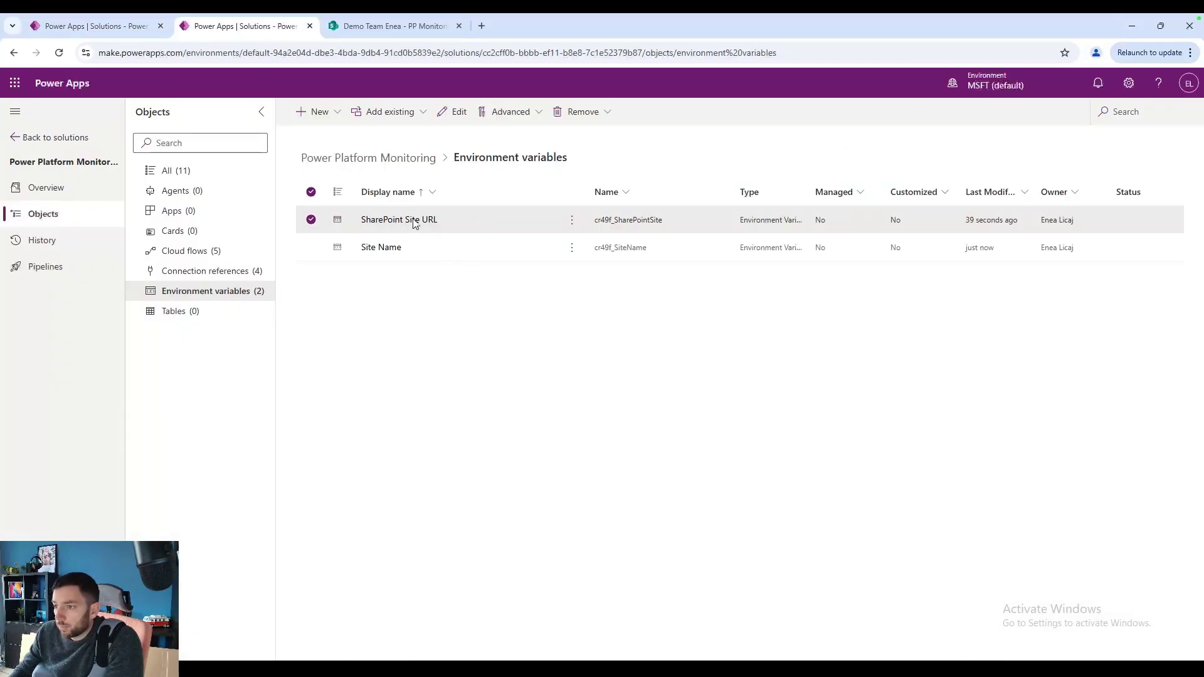
left_click(95, 25)
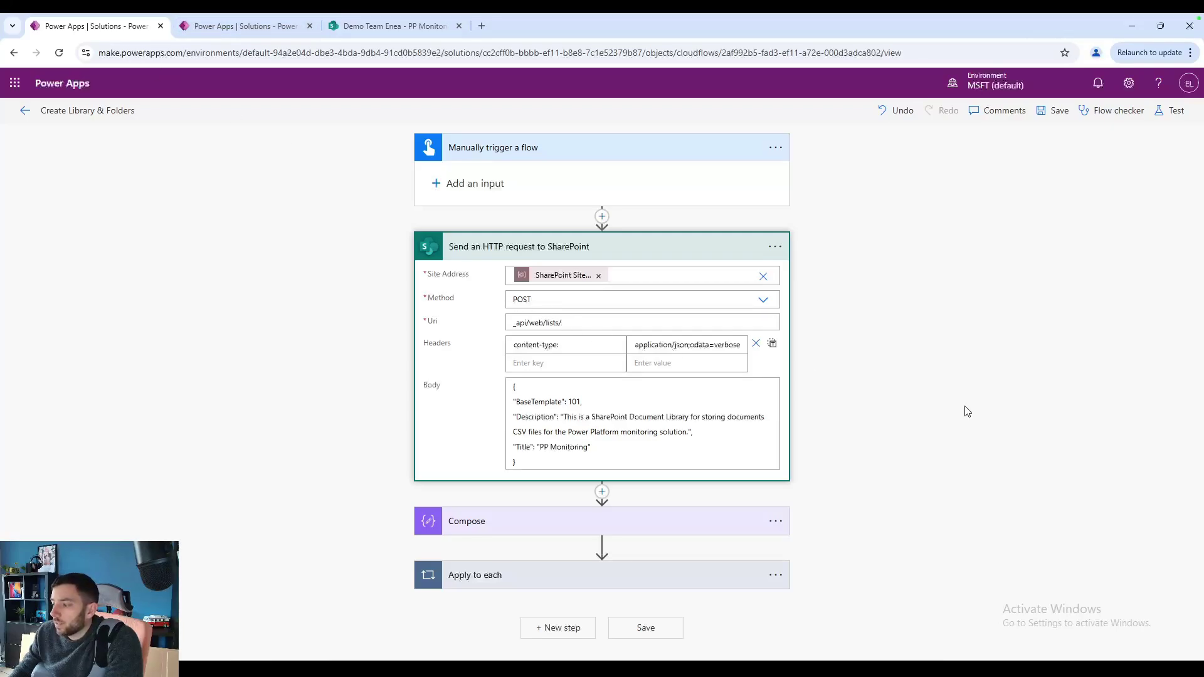
left_click(1012, 291)
left_click(1191, 53)
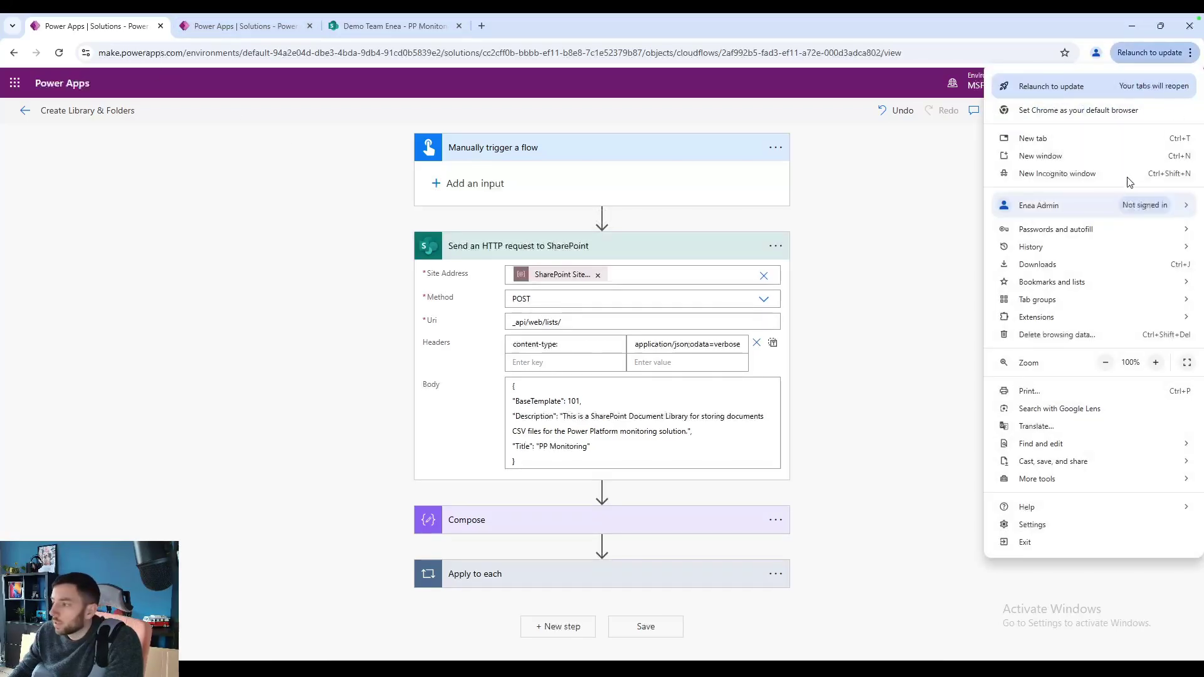
left_click(1155, 362)
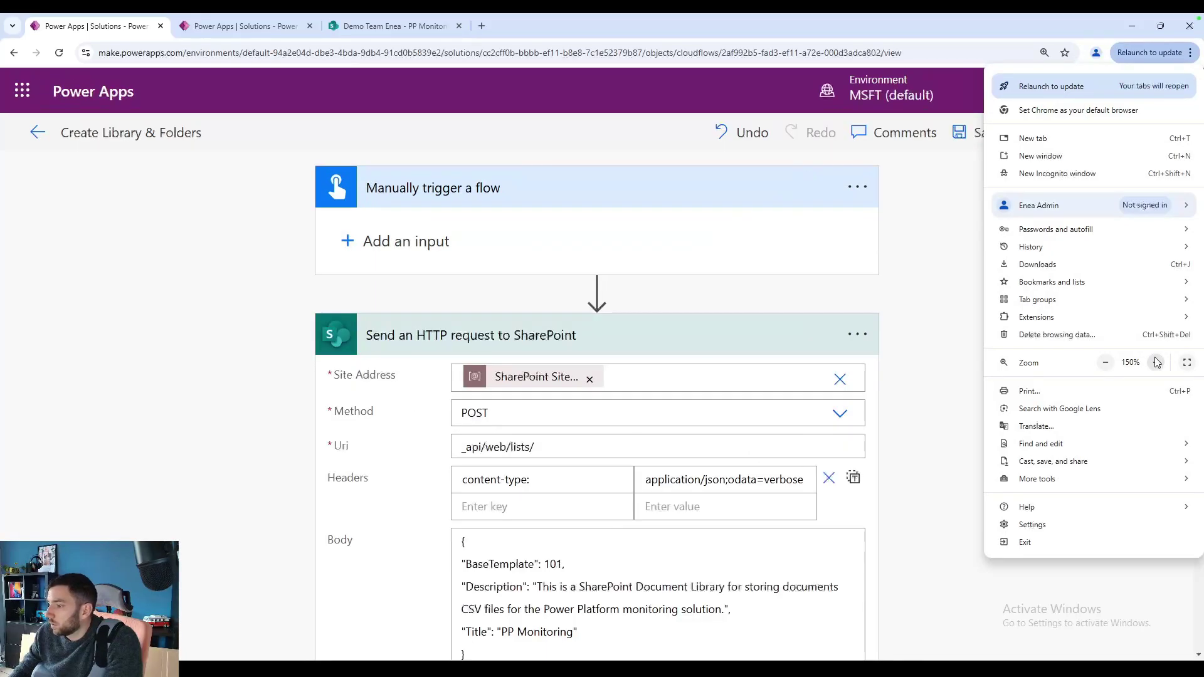
left_click(912, 287)
scroll(917, 287, "down", 3)
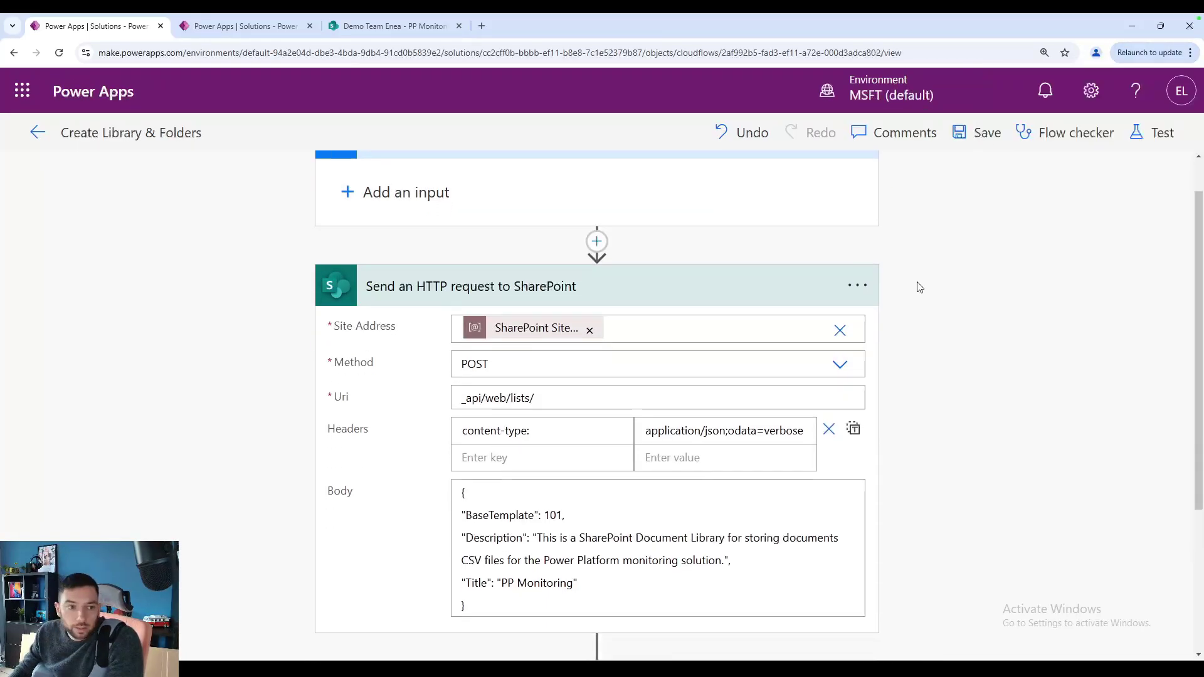
scroll(917, 287, "down", 3)
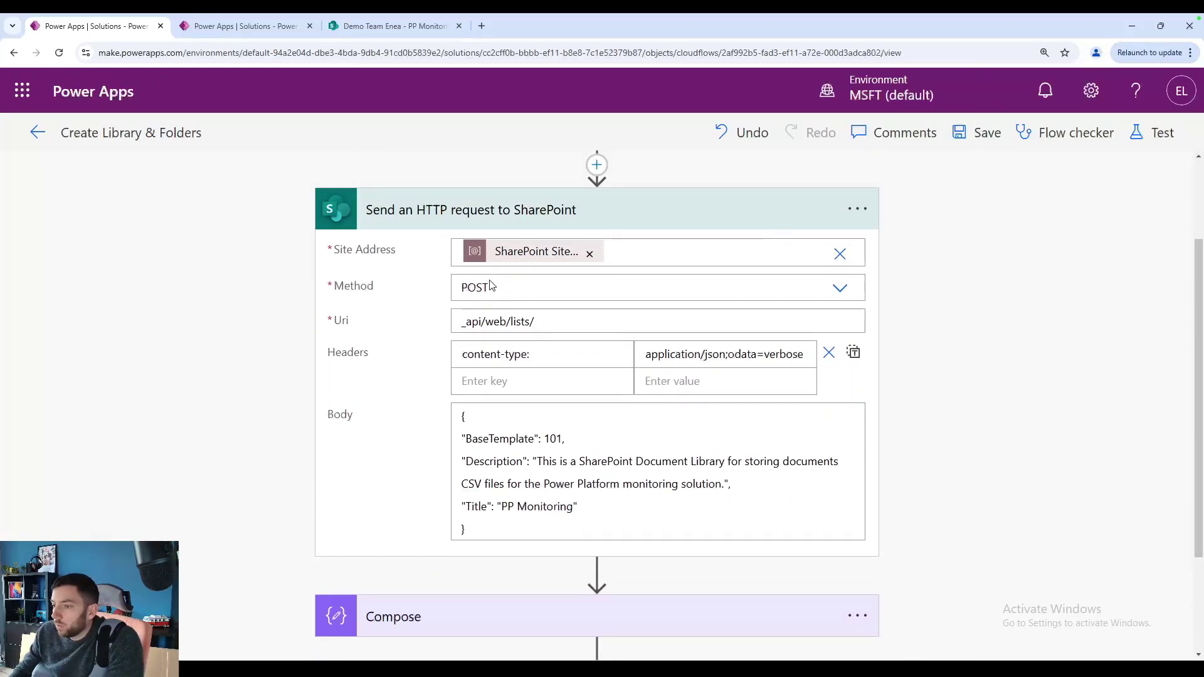
left_click_drag(538, 321, 461, 322)
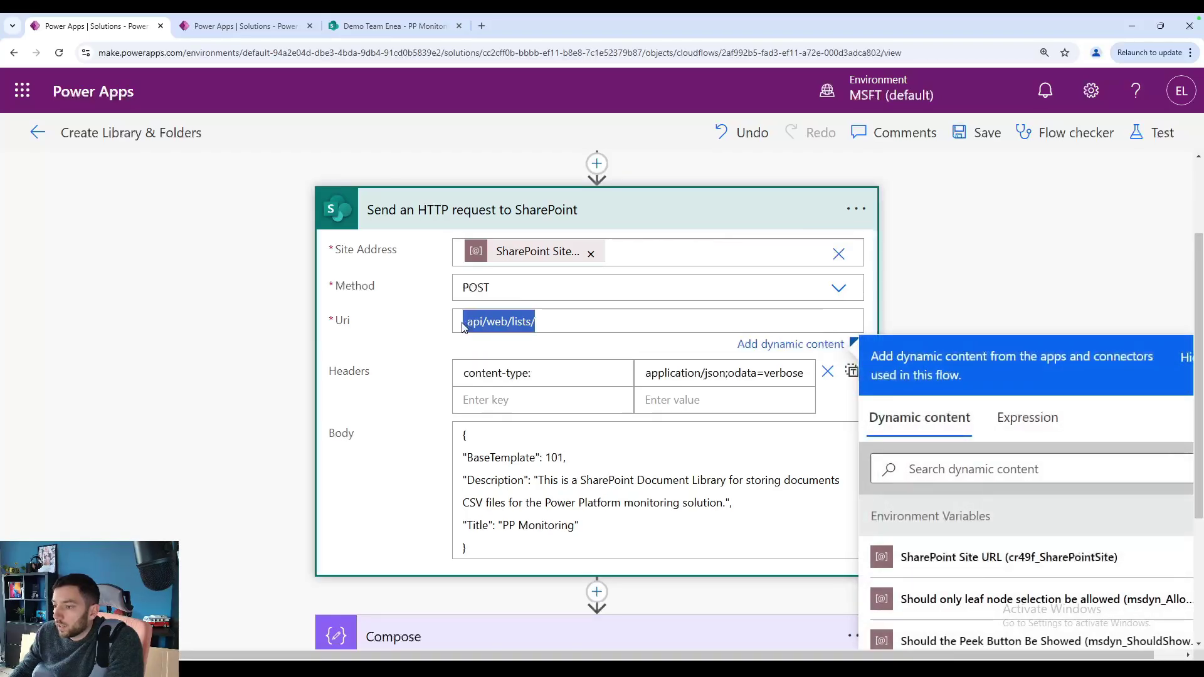
left_click(466, 321)
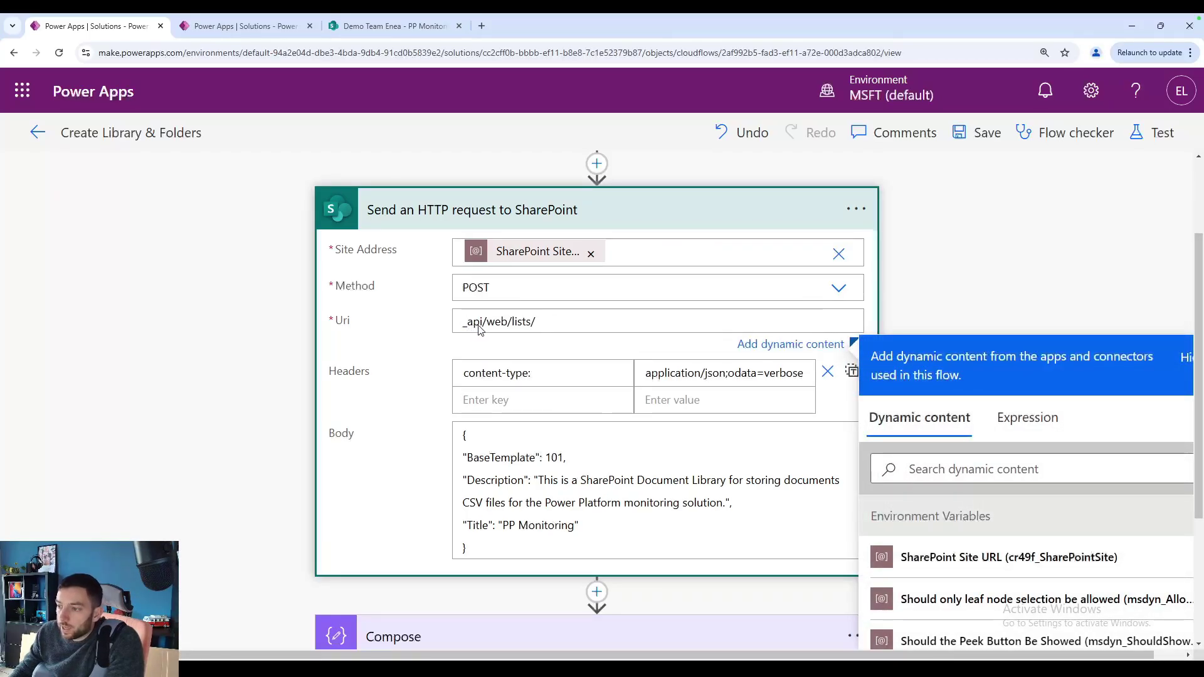
left_click(915, 297)
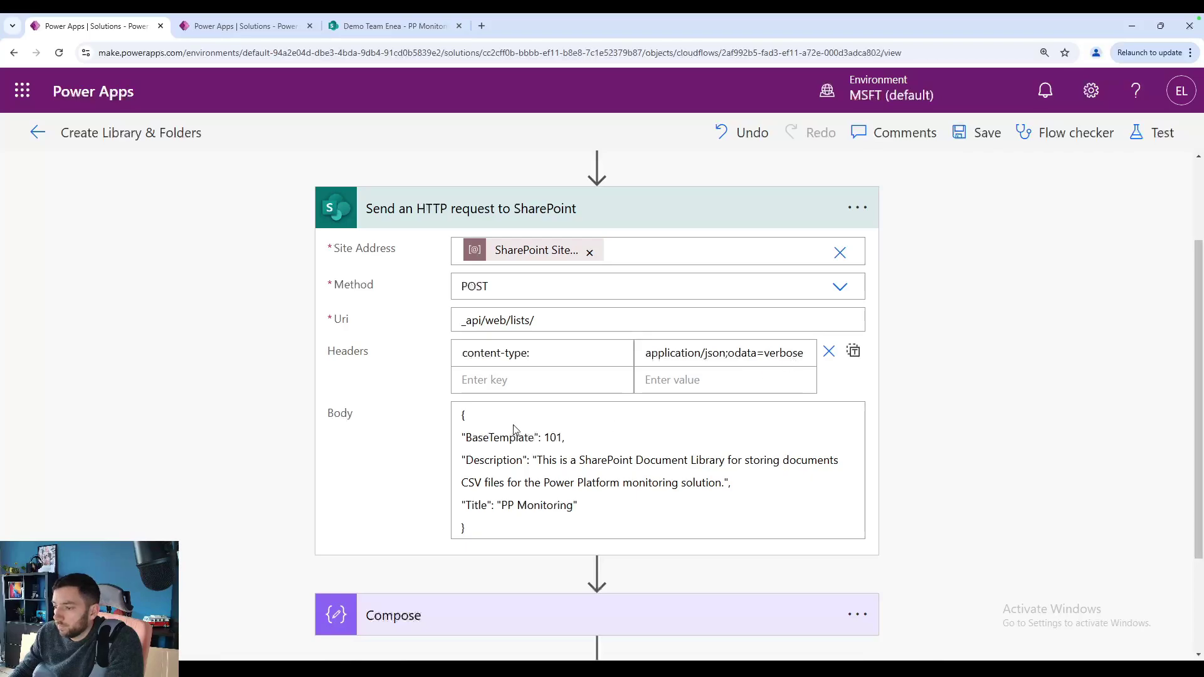
scroll(517, 428, "down", 1)
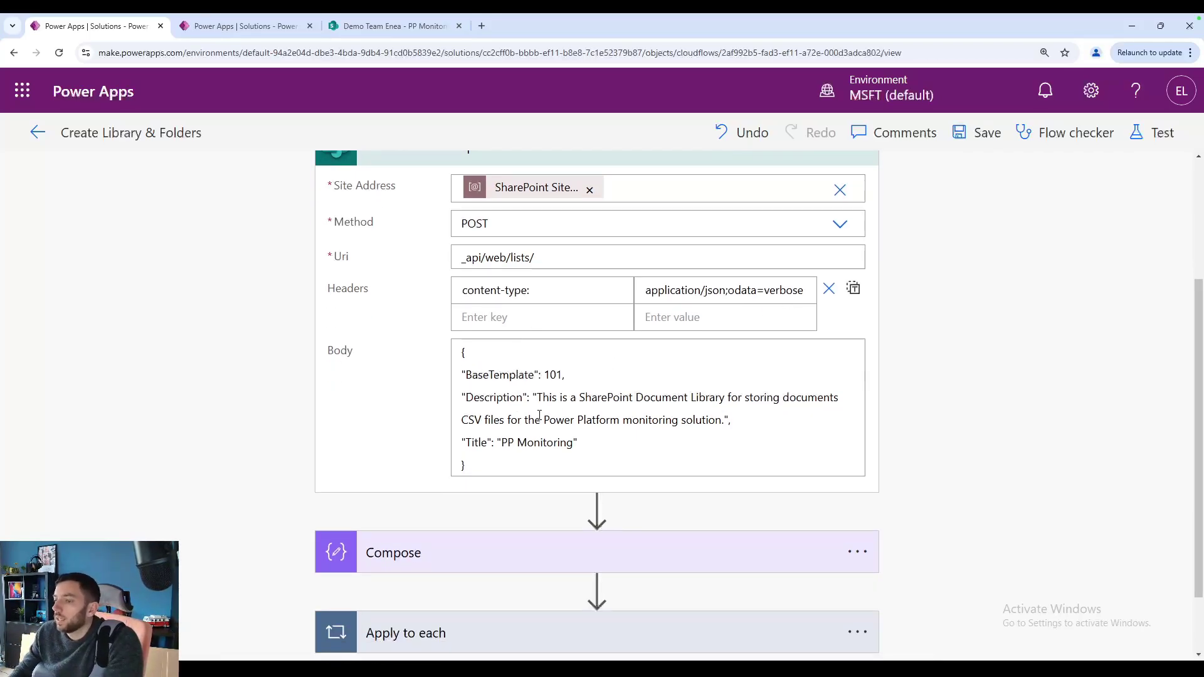
left_click_drag(483, 463, 462, 352)
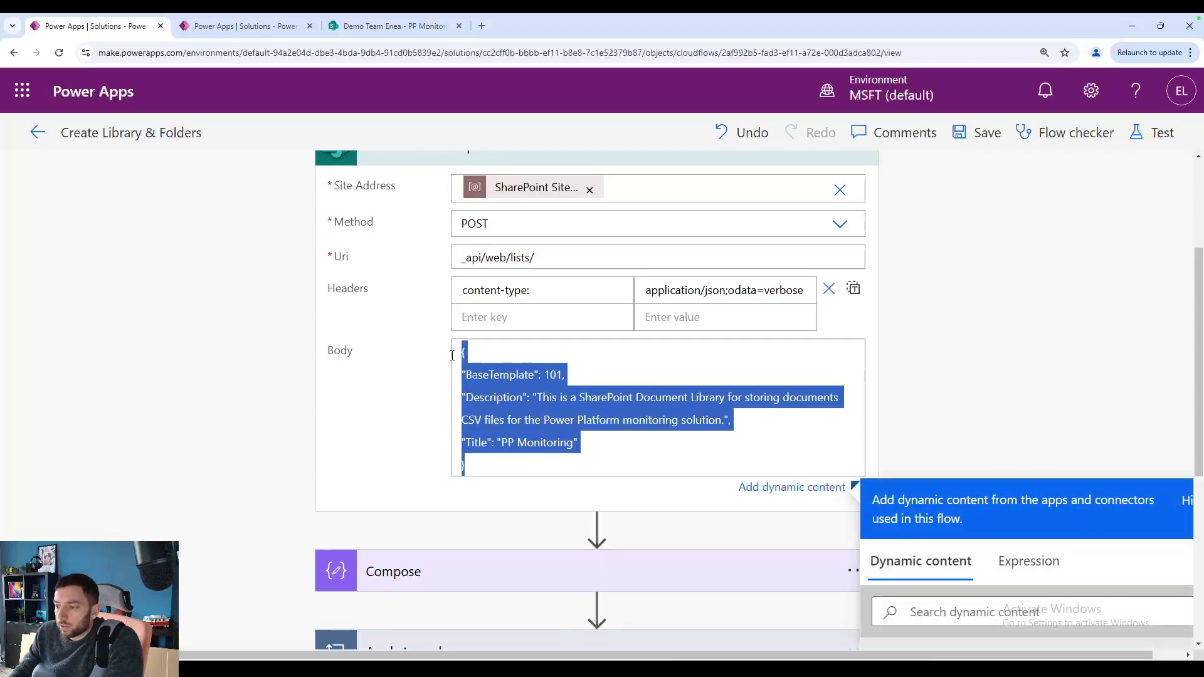
left_click(880, 357)
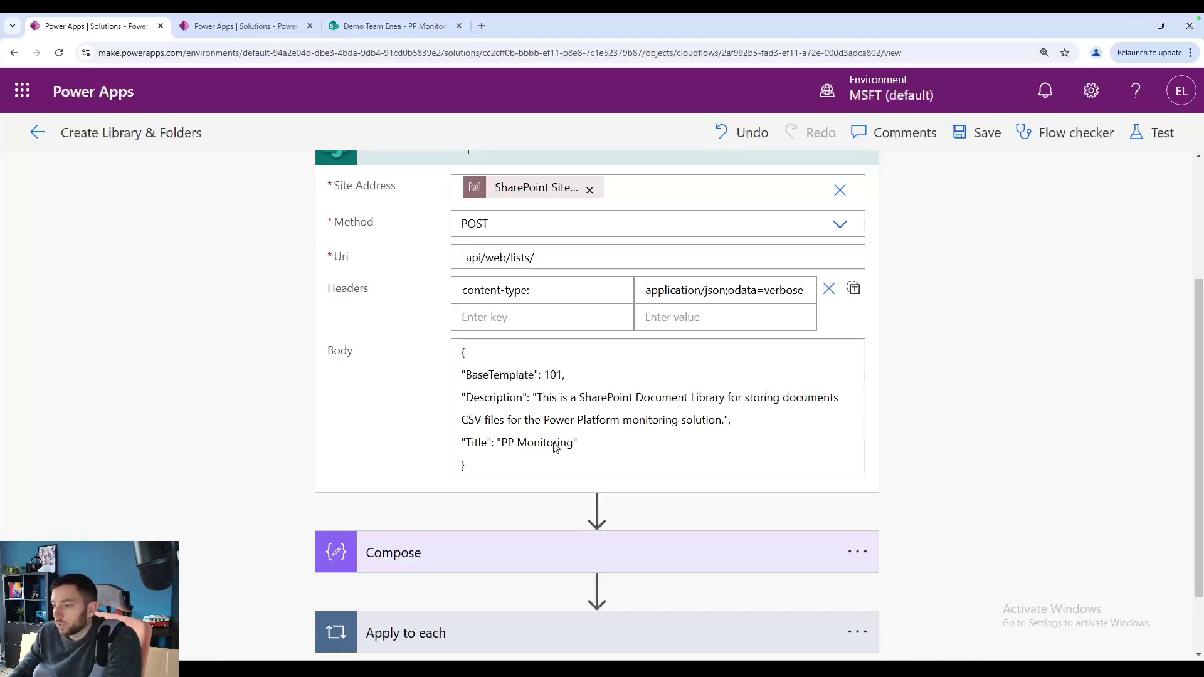
left_click_drag(575, 443, 508, 448)
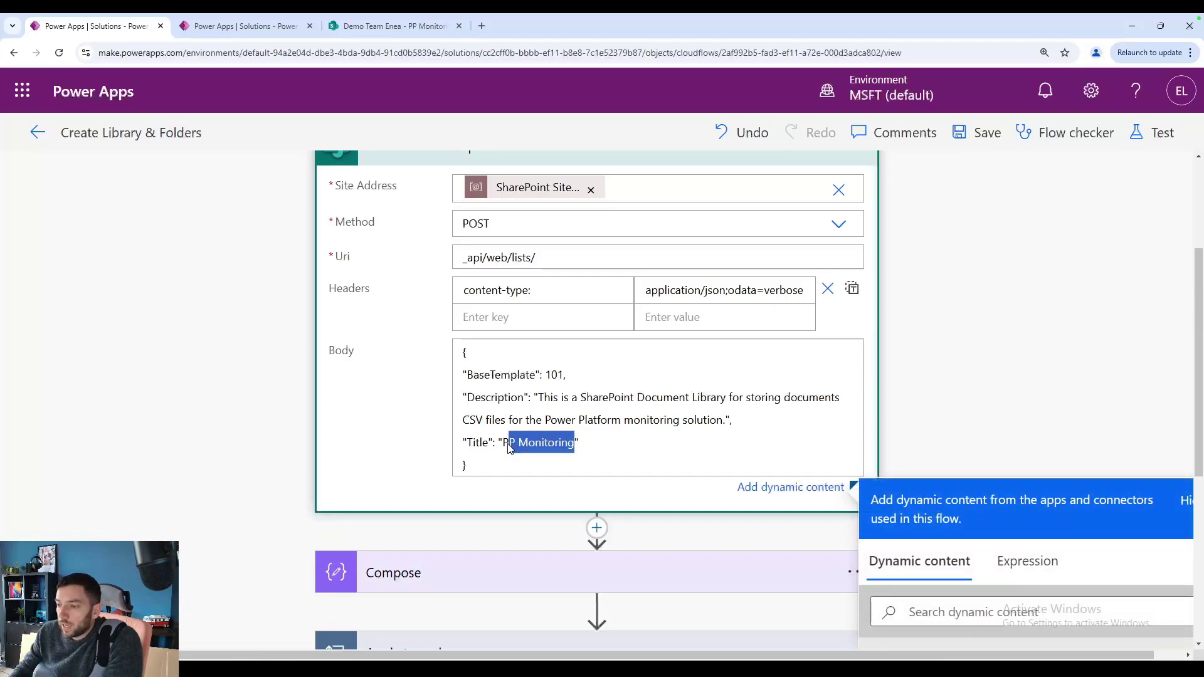
left_click(949, 361)
scroll(948, 362, "down", 3)
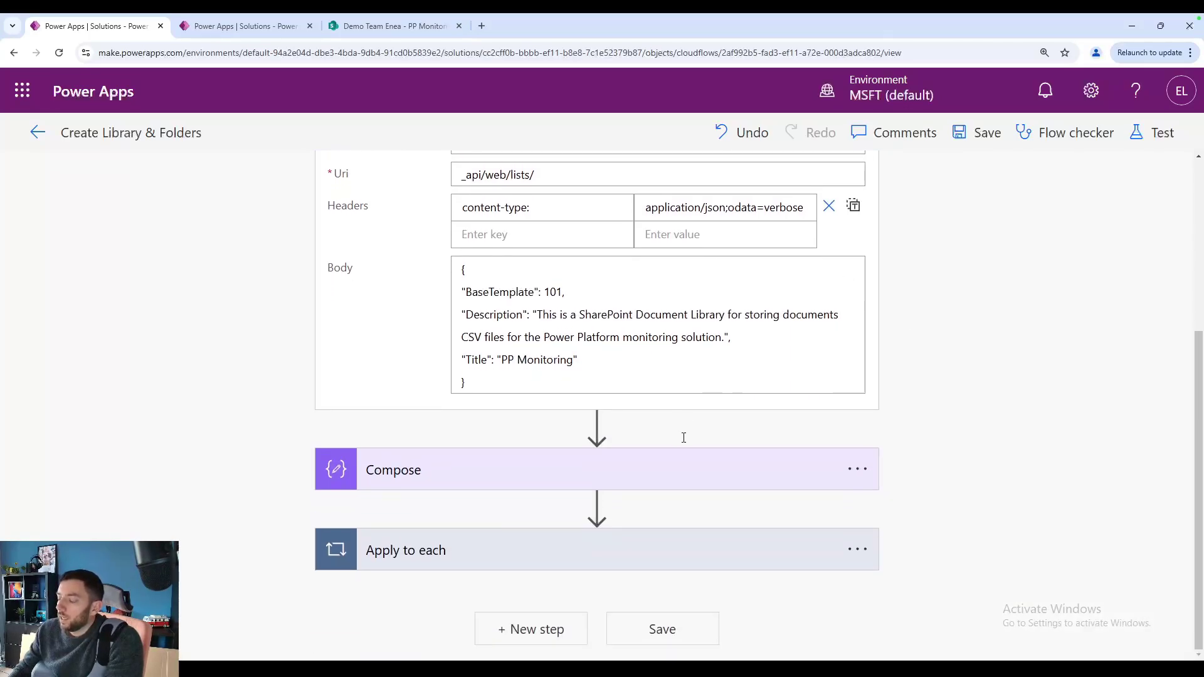
left_click(684, 462)
scroll(904, 396, "down", 2)
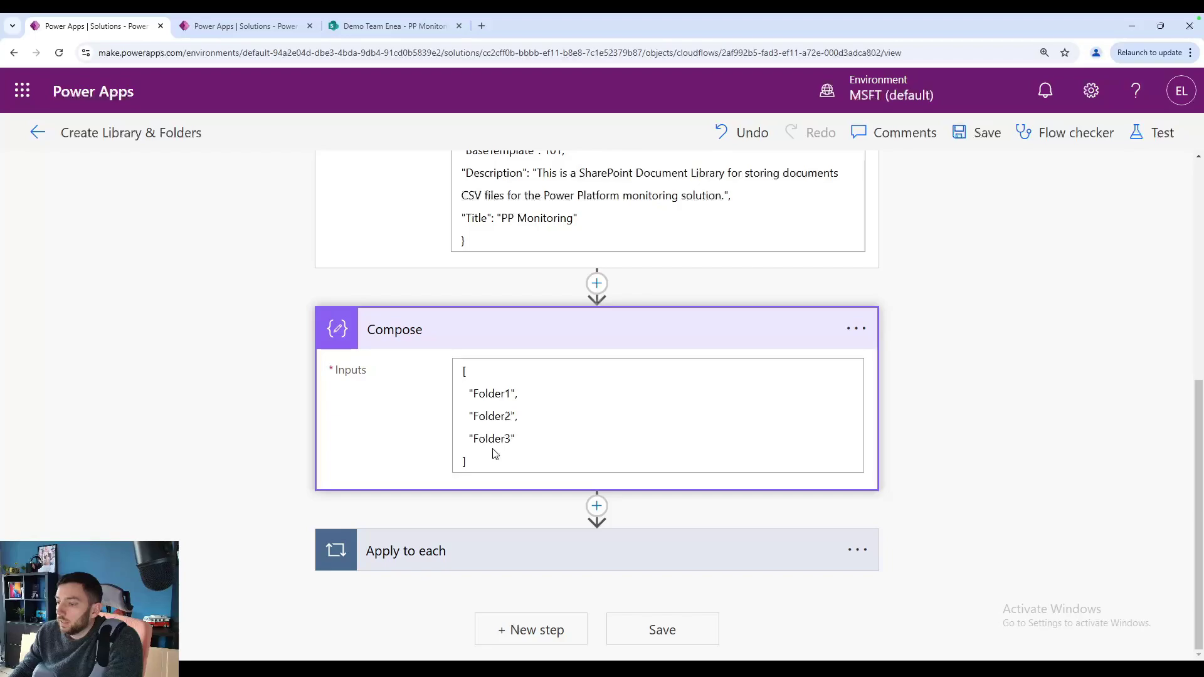
left_click_drag(471, 463, 458, 377)
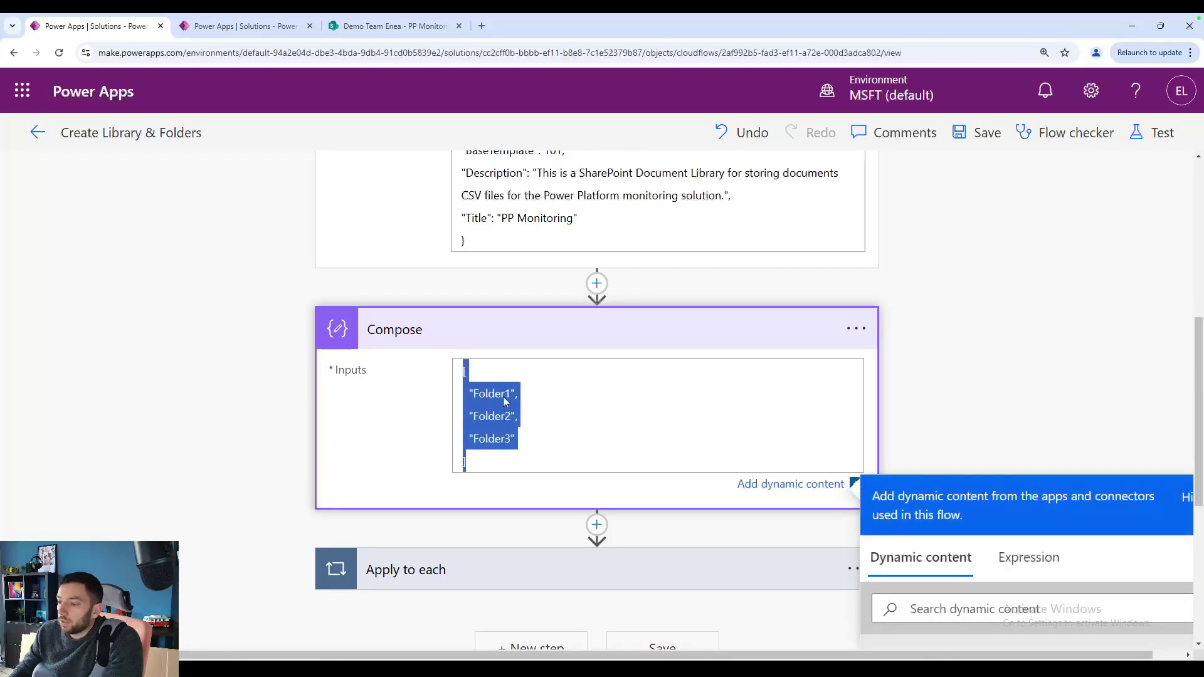
left_click(937, 369)
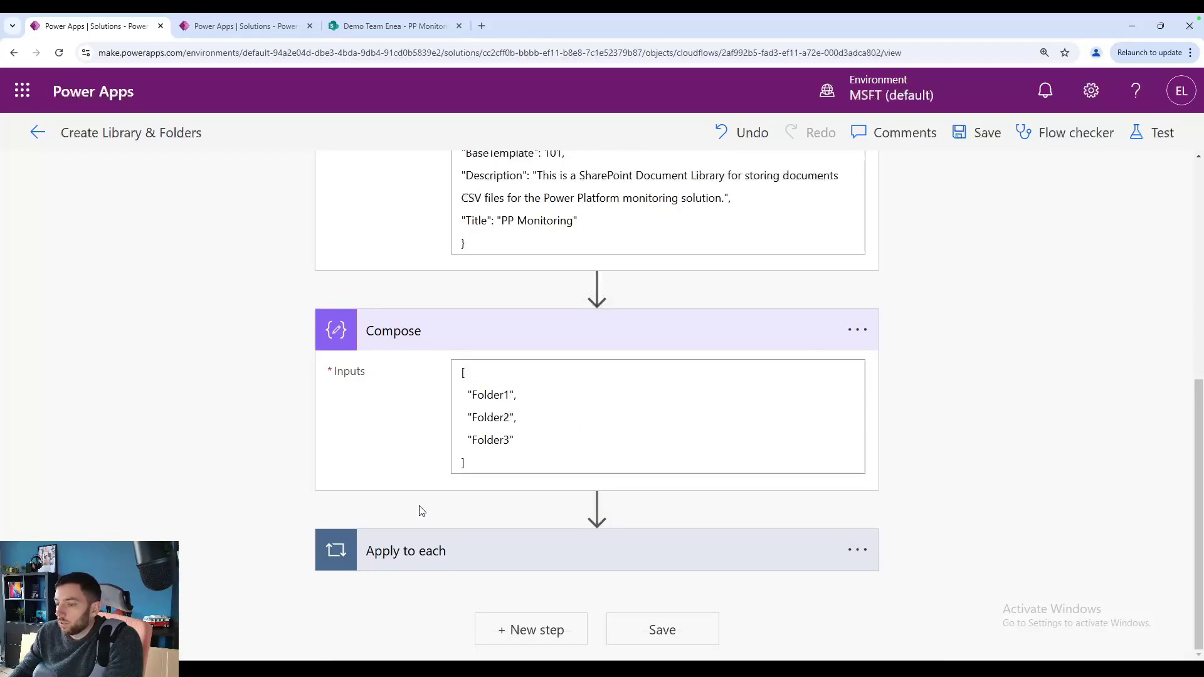
left_click(460, 544)
scroll(262, 475, "down", 3)
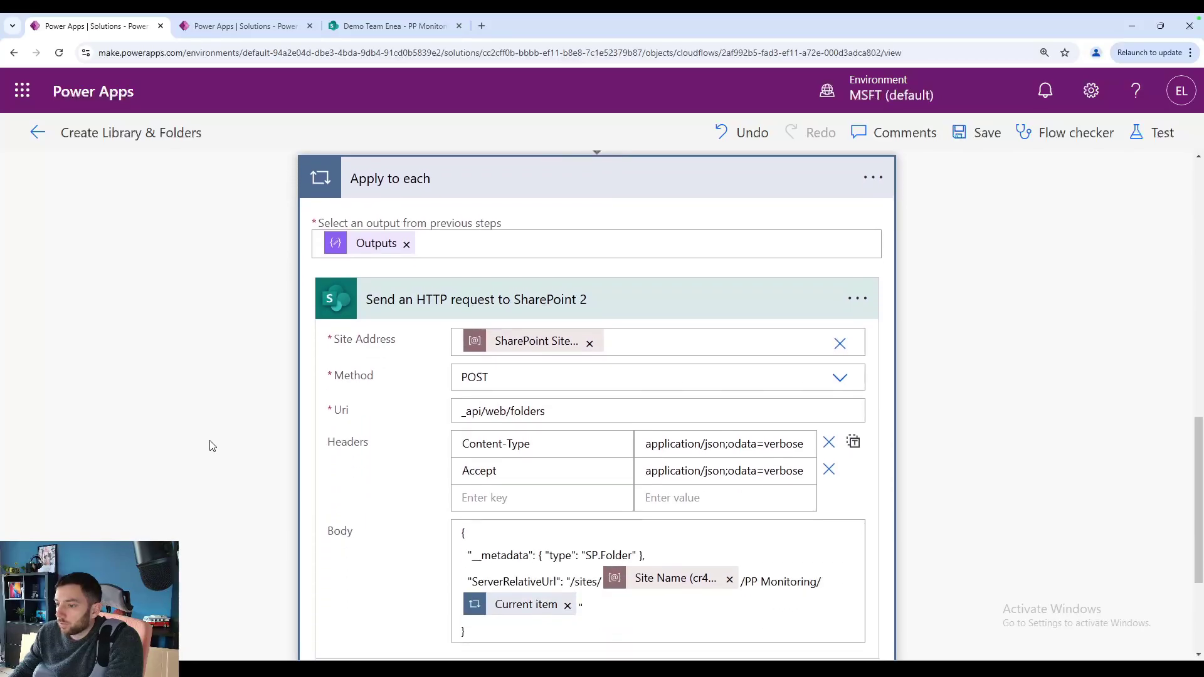
scroll(212, 445, "up", 1)
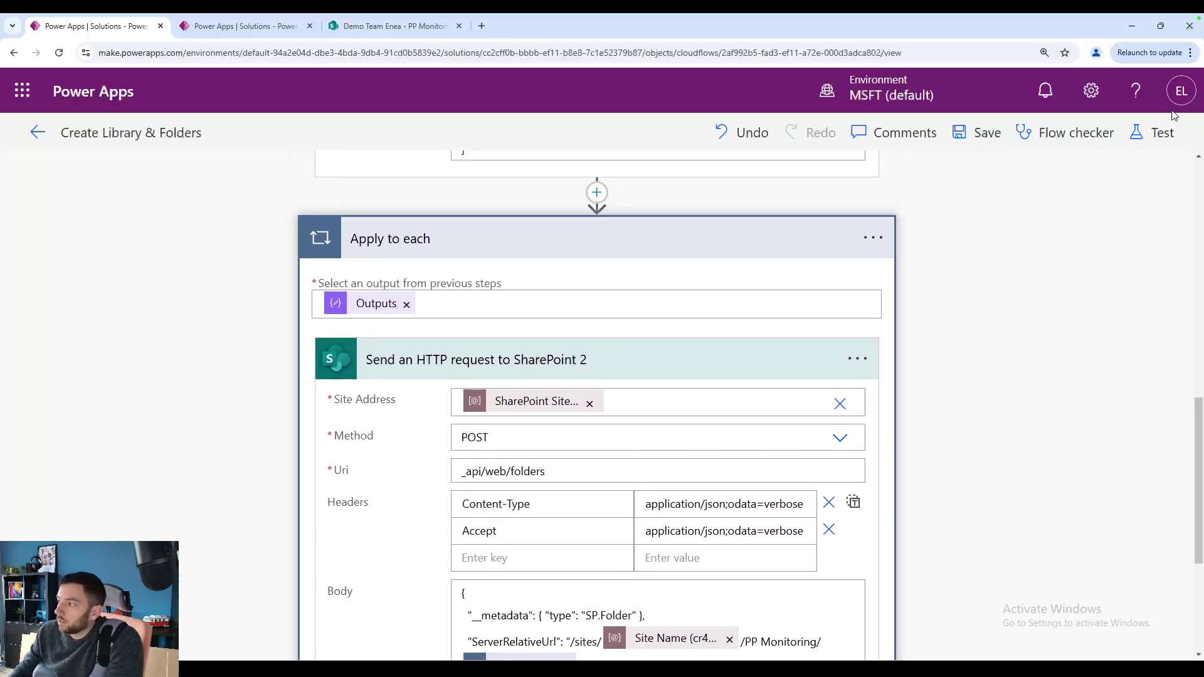
left_click(1193, 55)
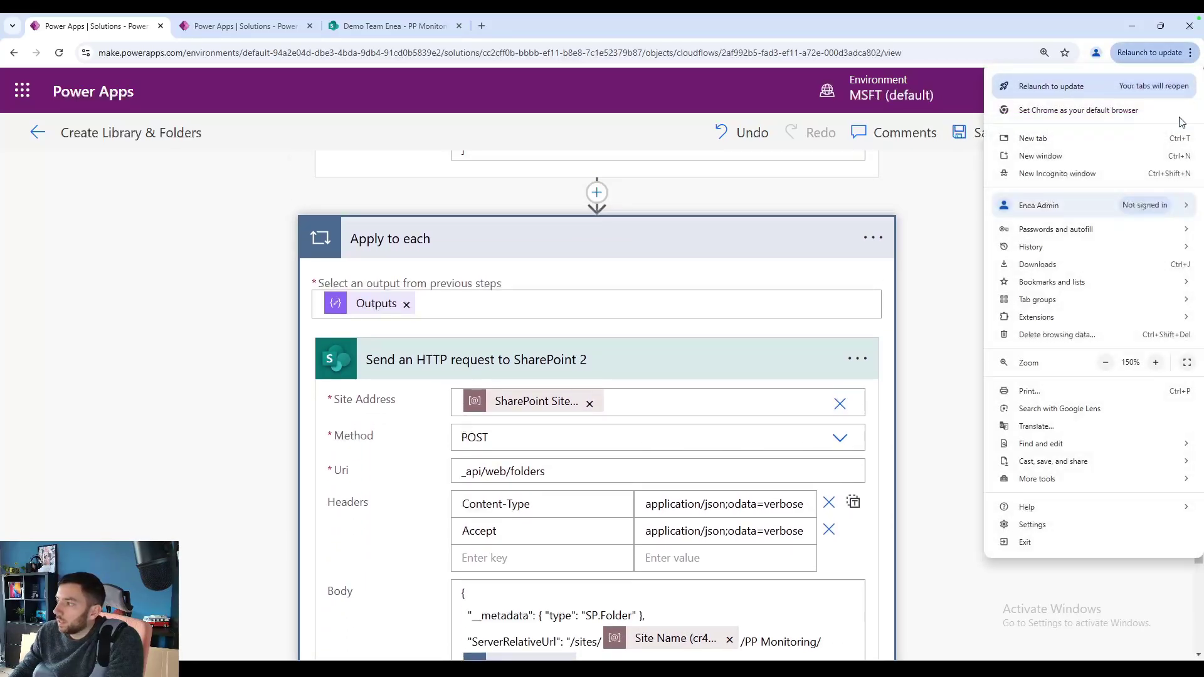
left_click(1107, 363)
left_click(922, 296)
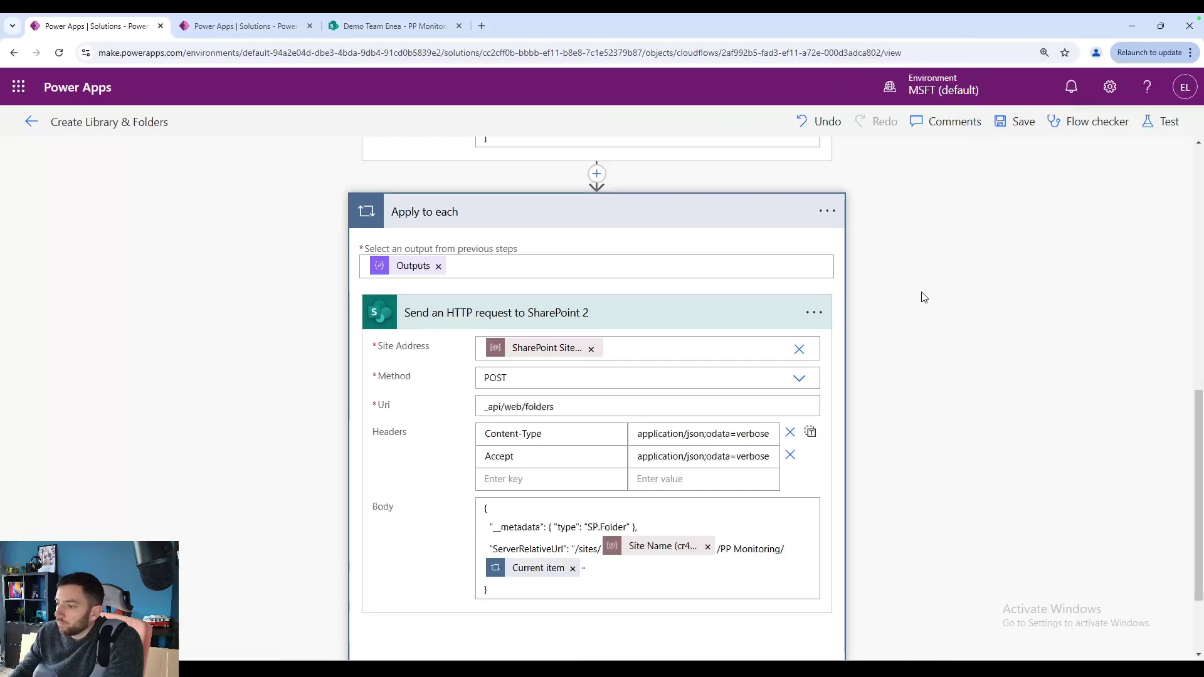
left_click(405, 269)
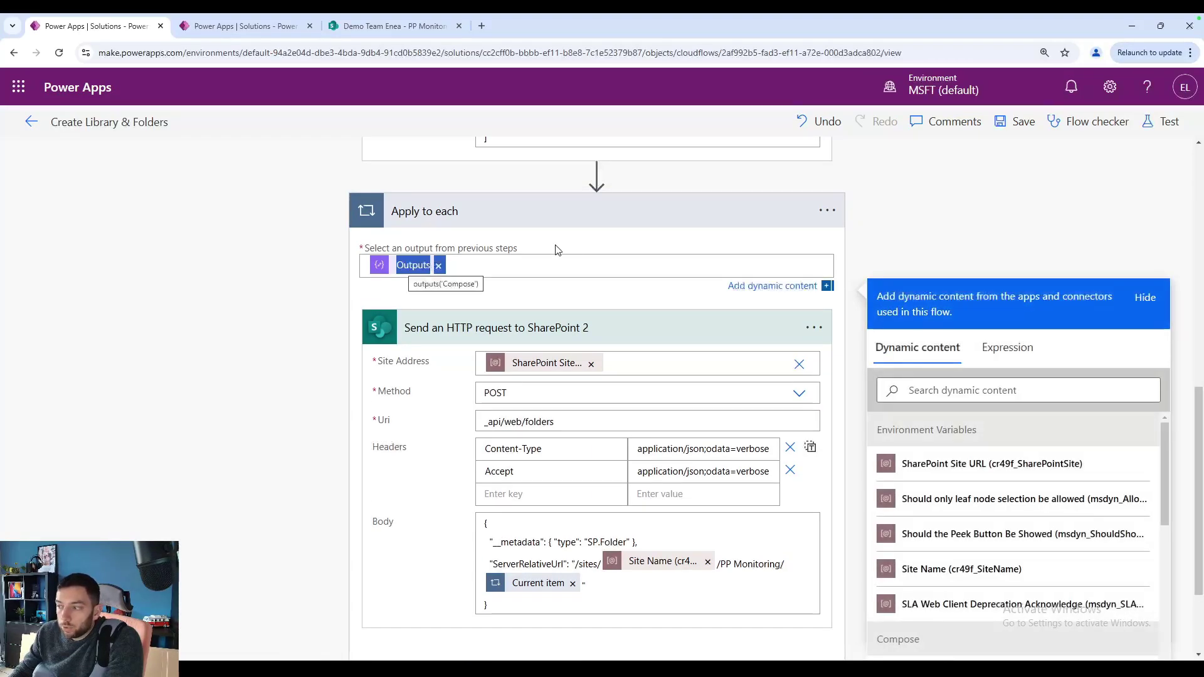
scroll(527, 264, "up", 2)
left_click(318, 306)
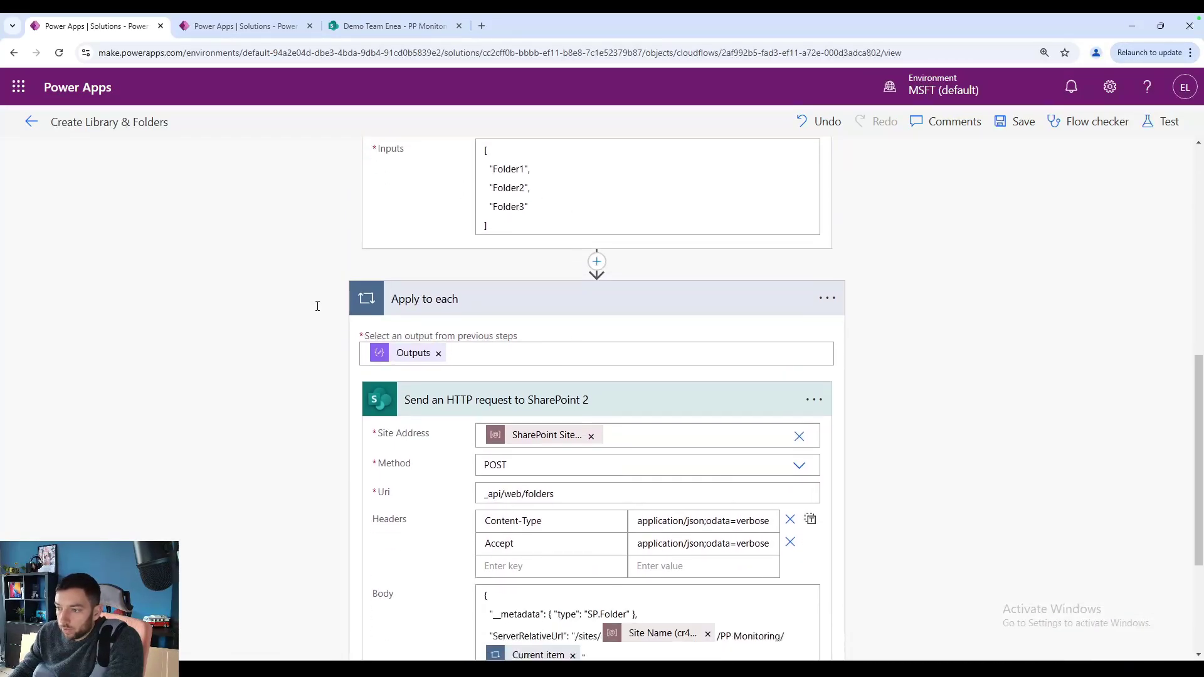
scroll(318, 306, "down", 2)
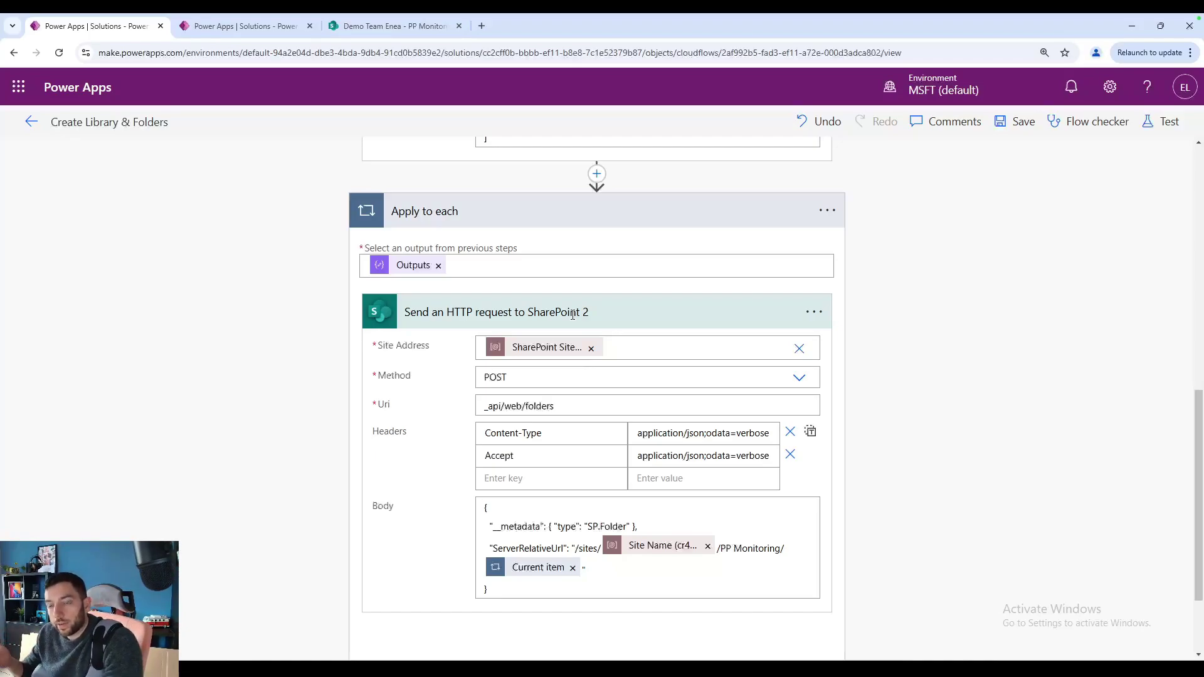
scroll(573, 318, "up", 5)
scroll(515, 478, "up", 3)
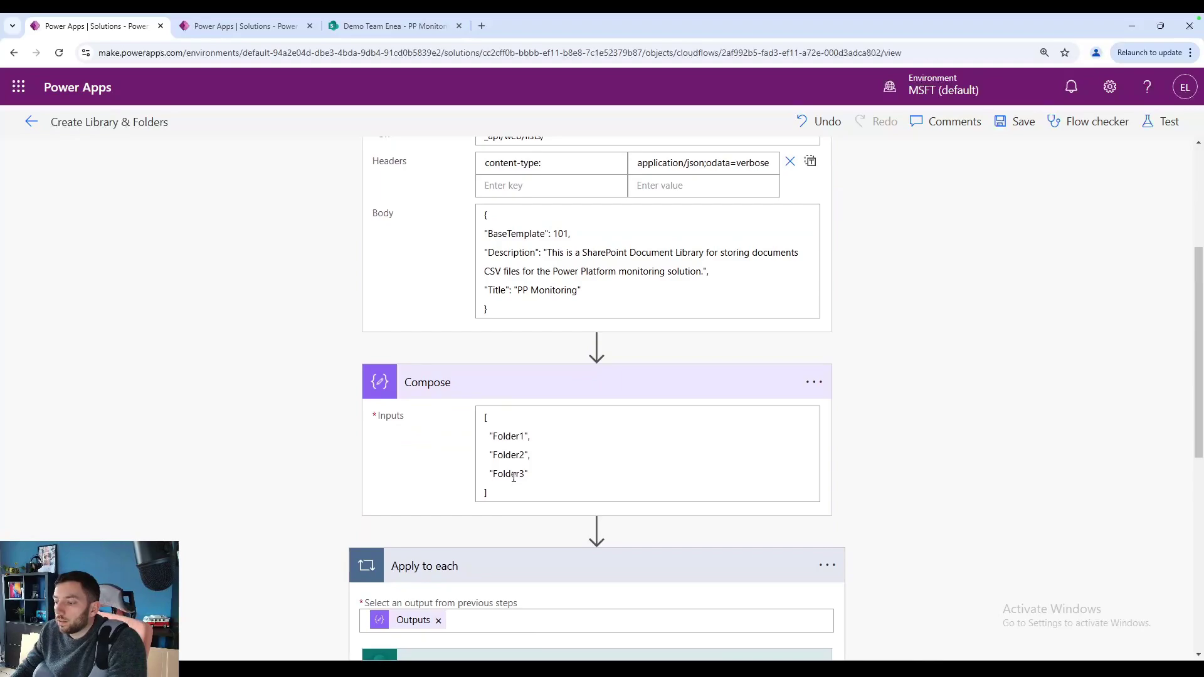
scroll(297, 329, "down", 5)
scroll(297, 330, "down", 4)
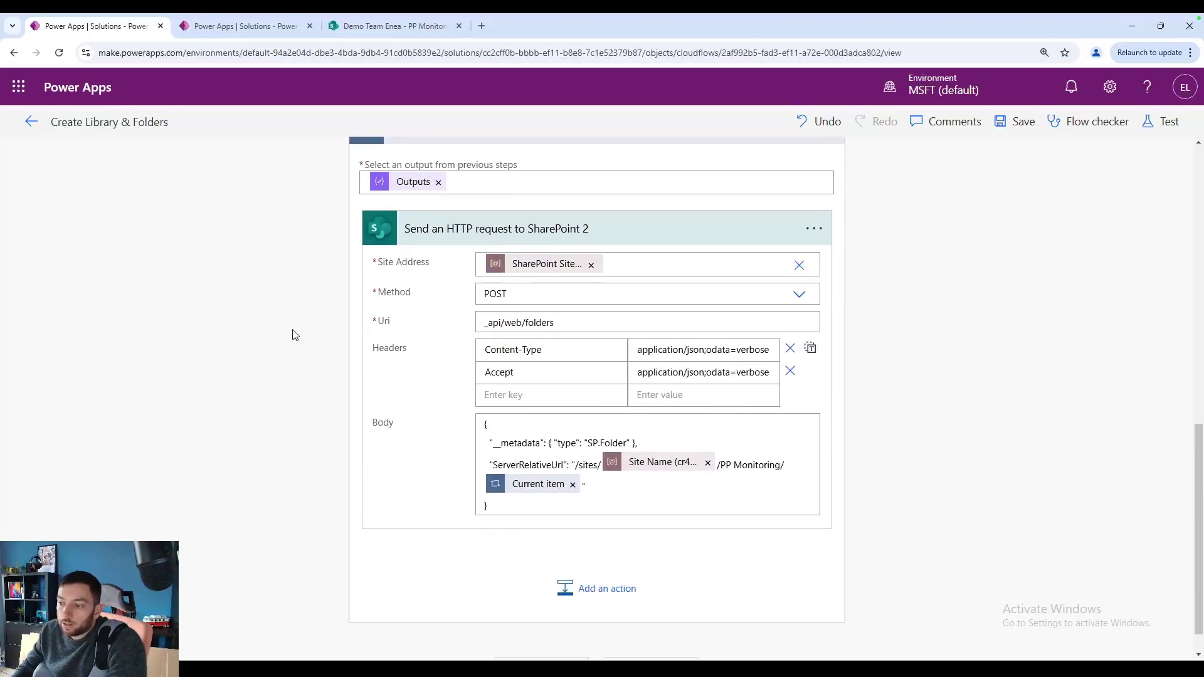
scroll(298, 329, "up", 1)
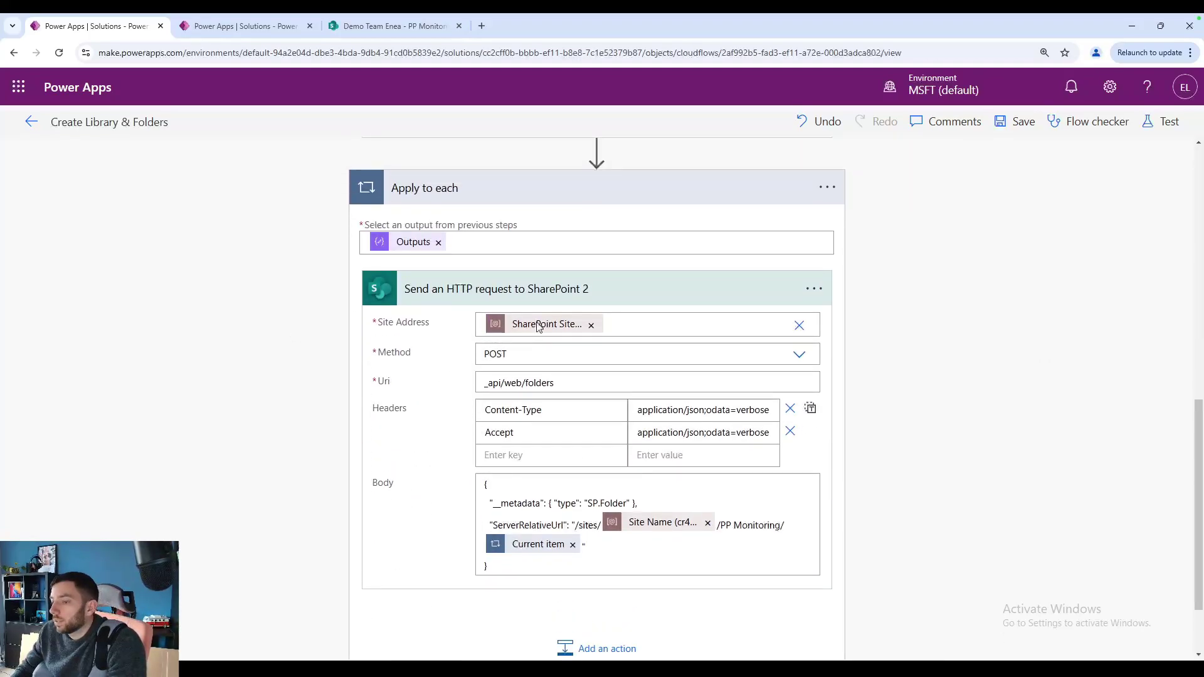
scroll(538, 328, "up", 3)
scroll(527, 311, "up", 3)
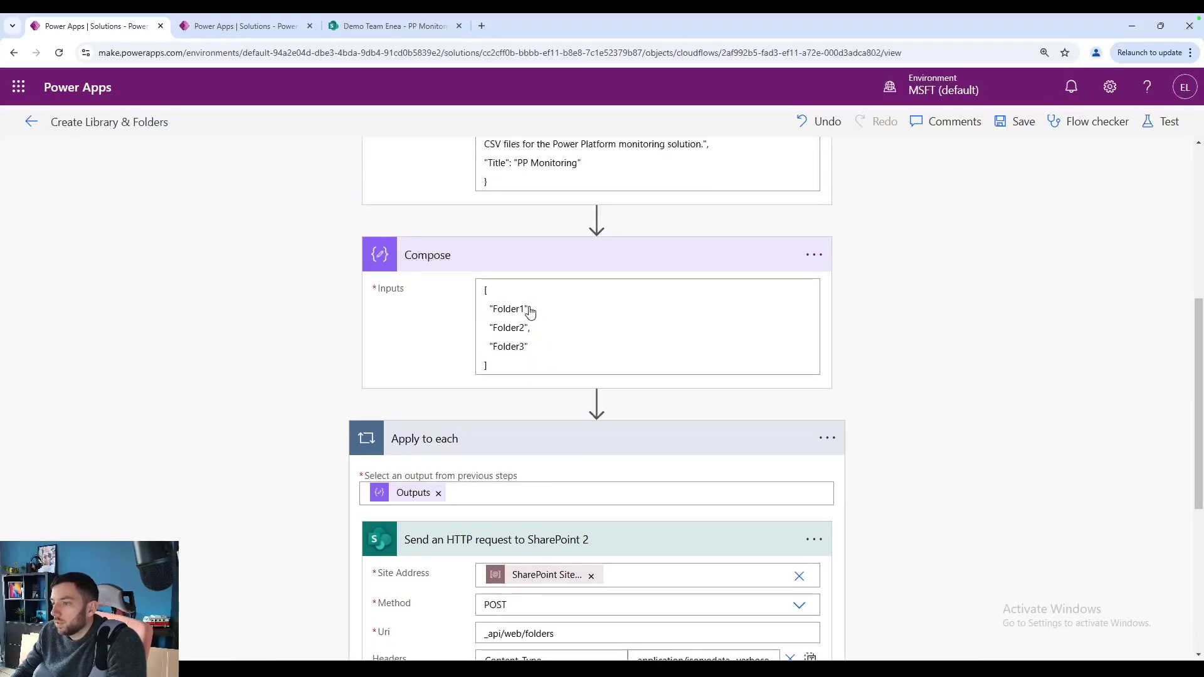
scroll(523, 292, "up", 3)
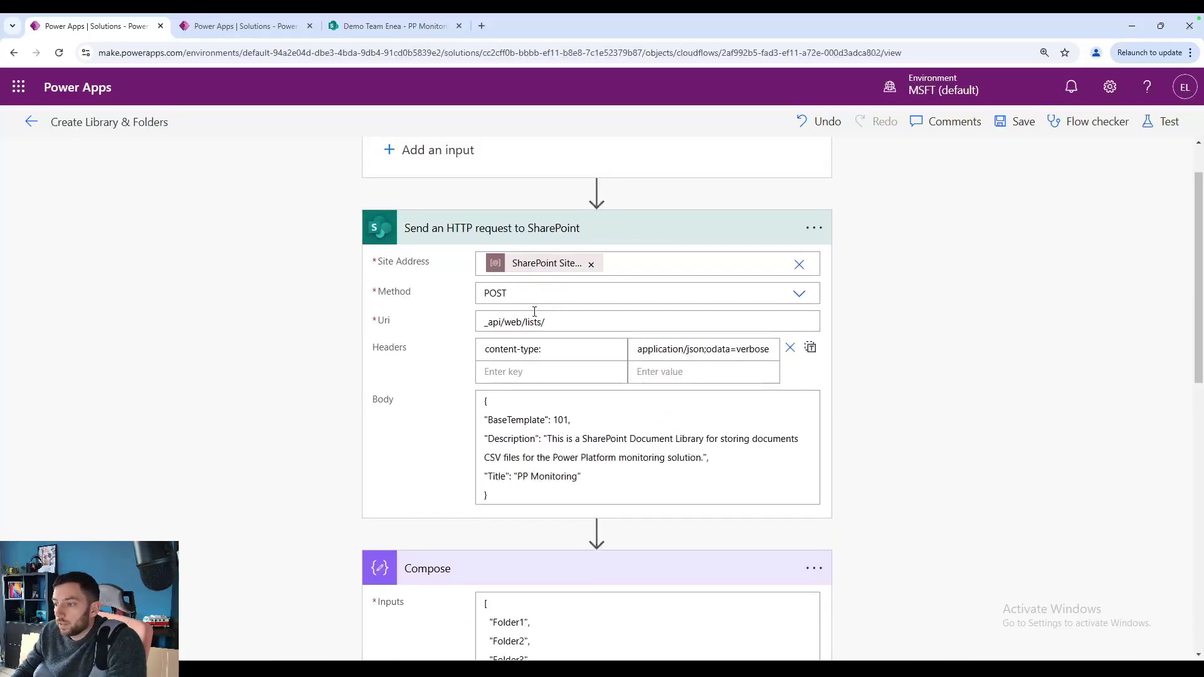
scroll(535, 313, "down", 4)
scroll(534, 312, "down", 4)
scroll(535, 313, "down", 1)
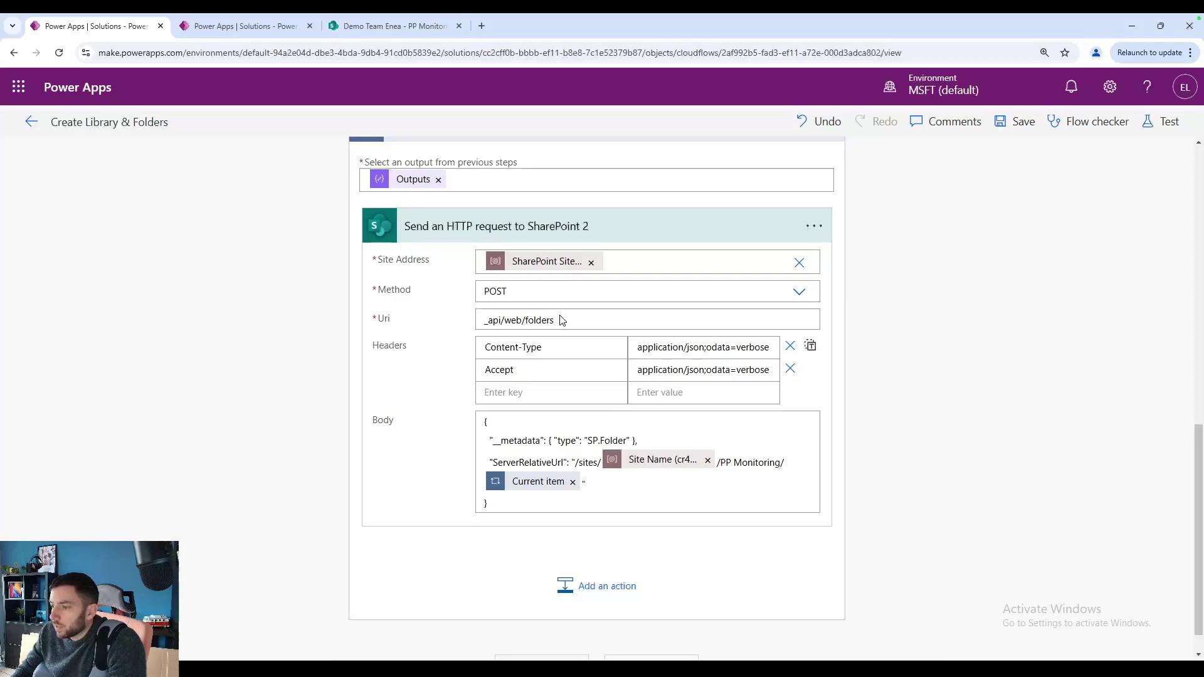
left_click_drag(560, 320, 490, 322)
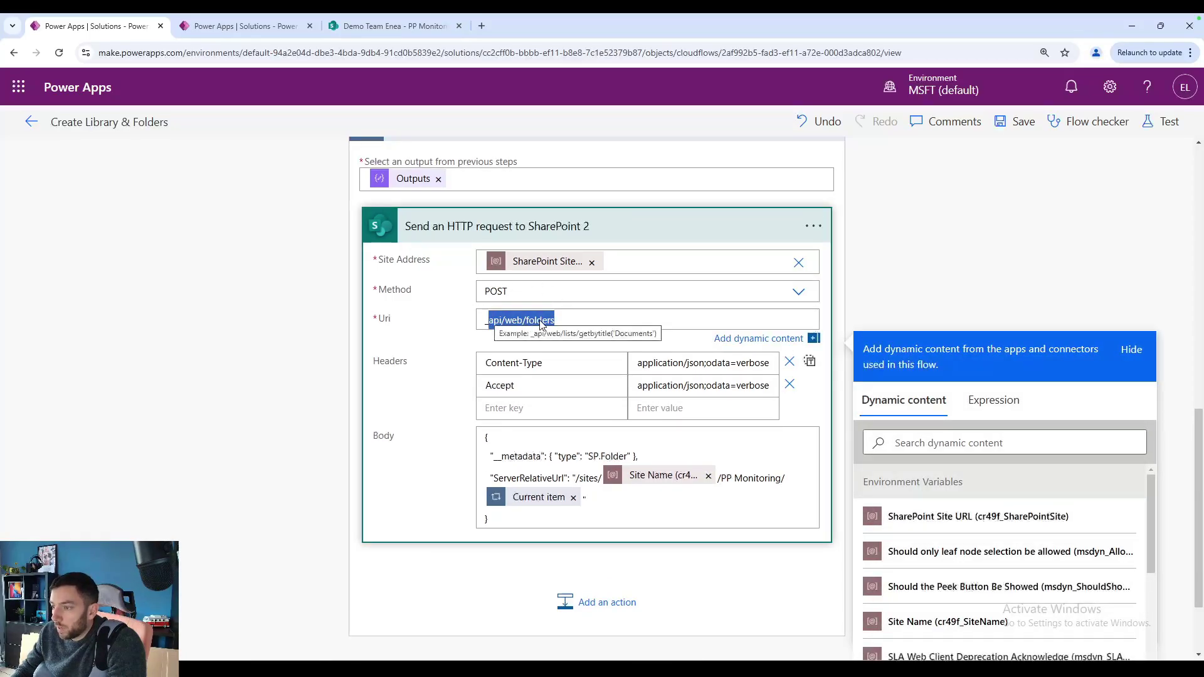
scroll(546, 311, "up", 2)
scroll(547, 306, "up", 5)
scroll(547, 306, "up", 2)
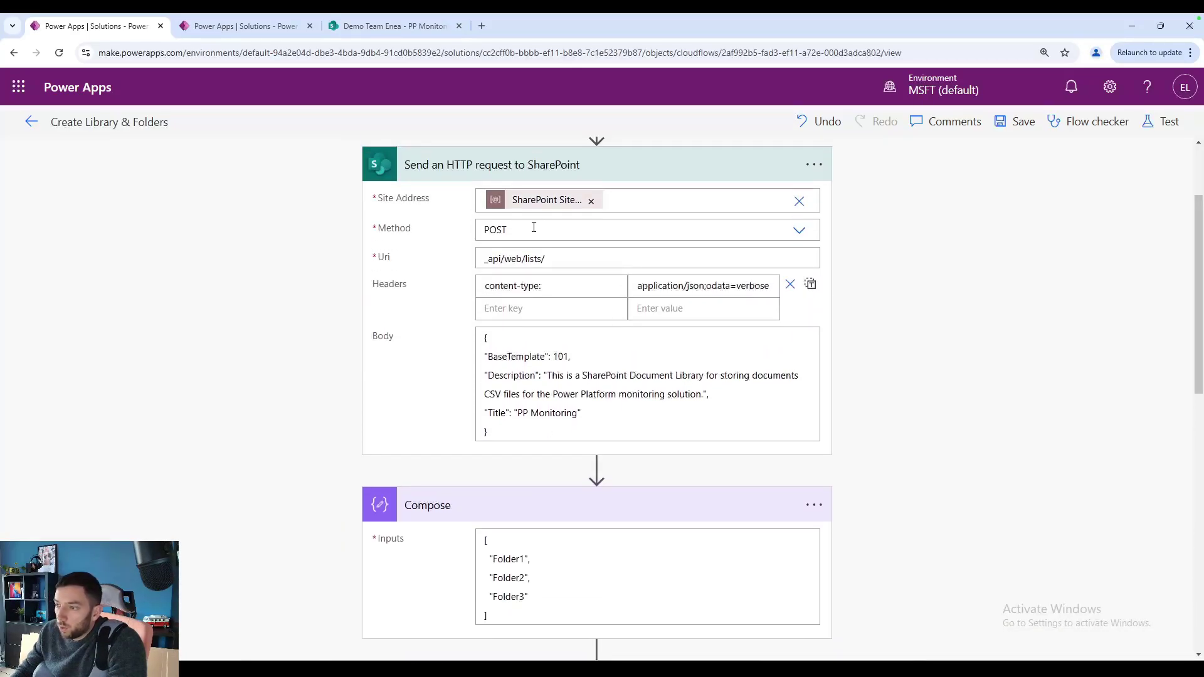
scroll(546, 260, "down", 5)
scroll(547, 259, "down", 3)
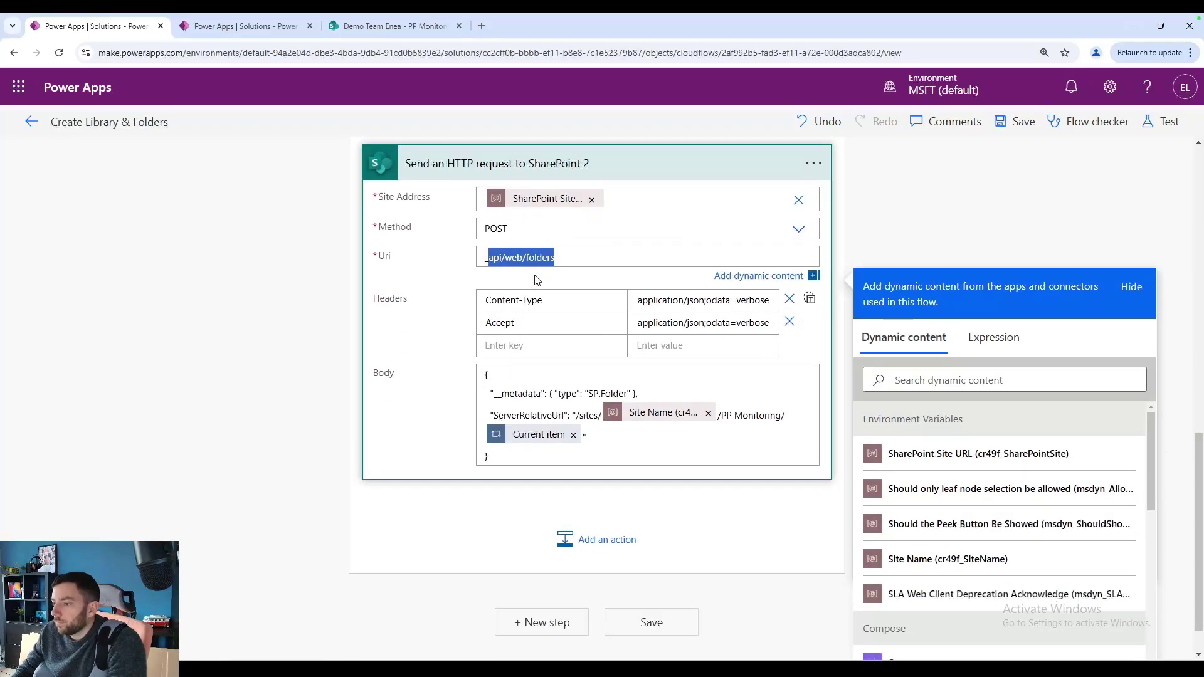
left_click(558, 258)
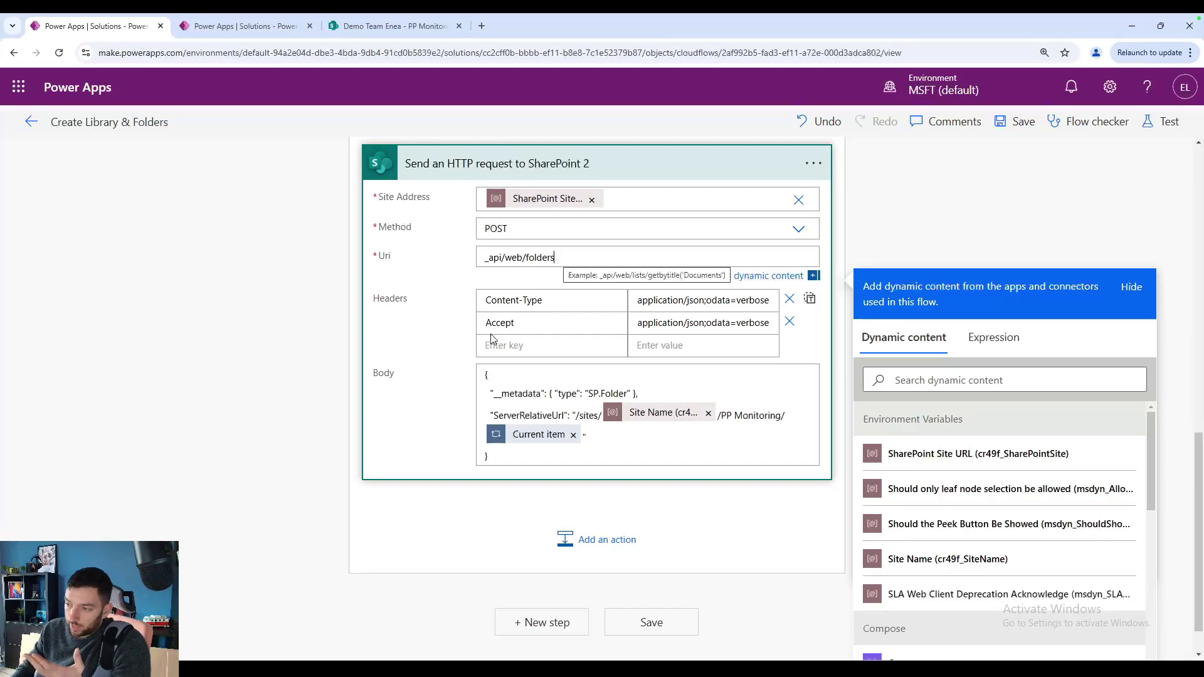
left_click(878, 244)
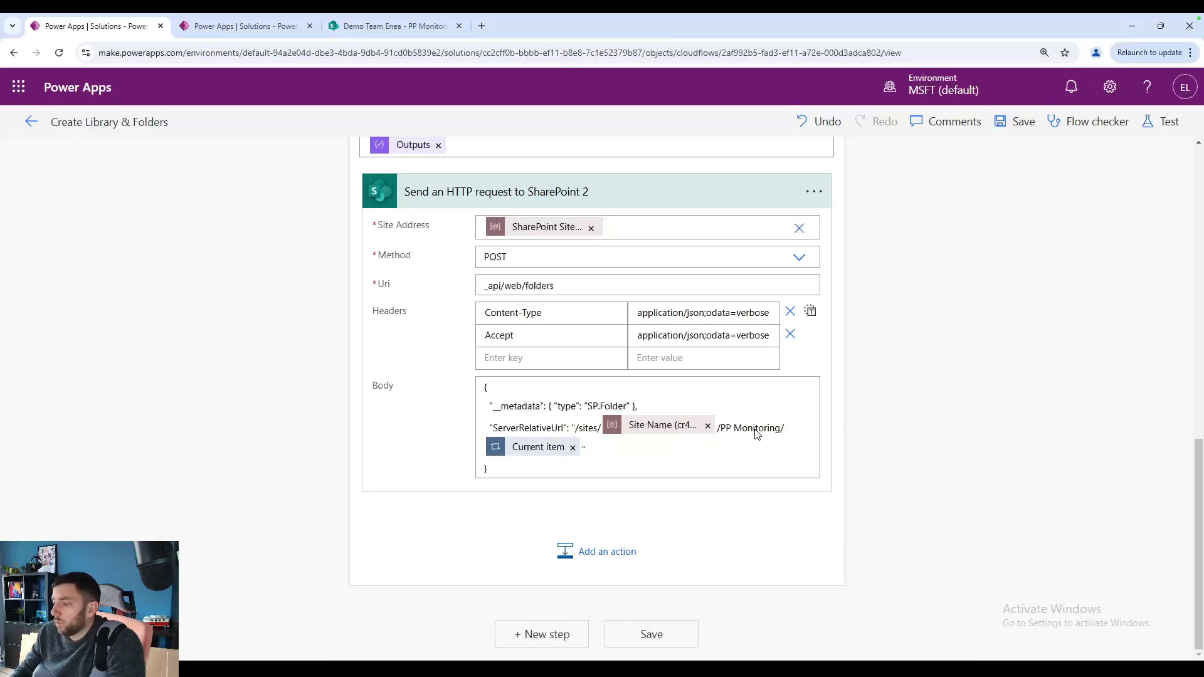
scroll(904, 376, "up", 4)
scroll(903, 377, "up", 4)
scroll(904, 376, "up", 4)
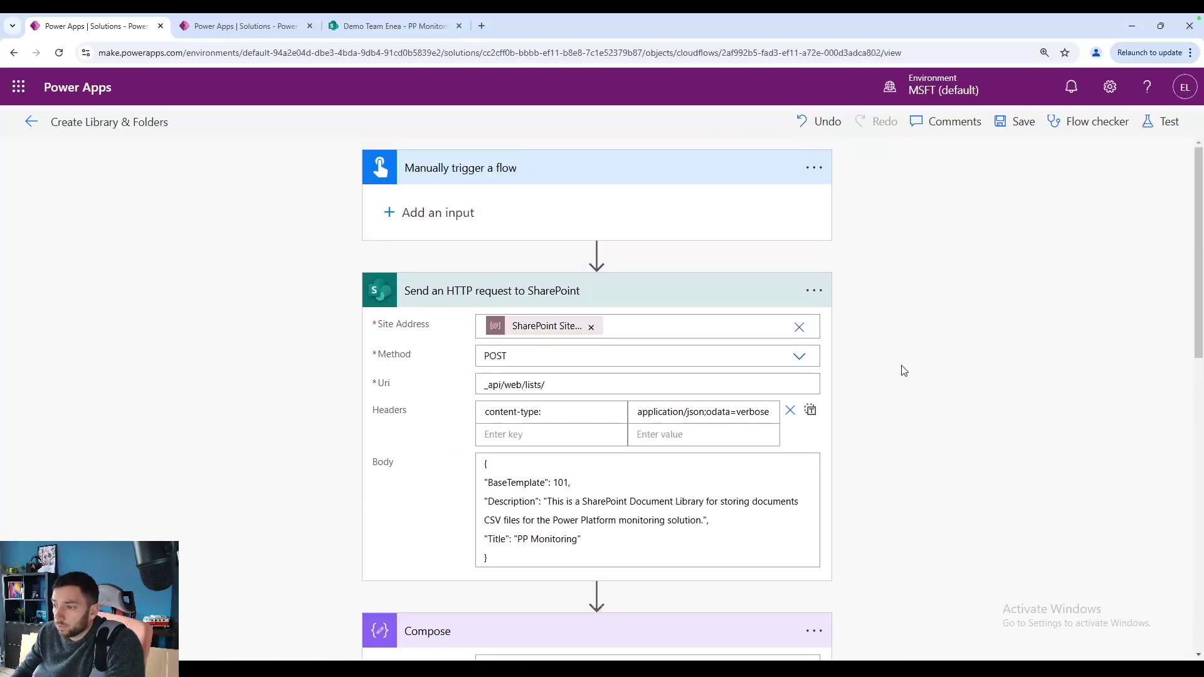
scroll(899, 437, "down", 10)
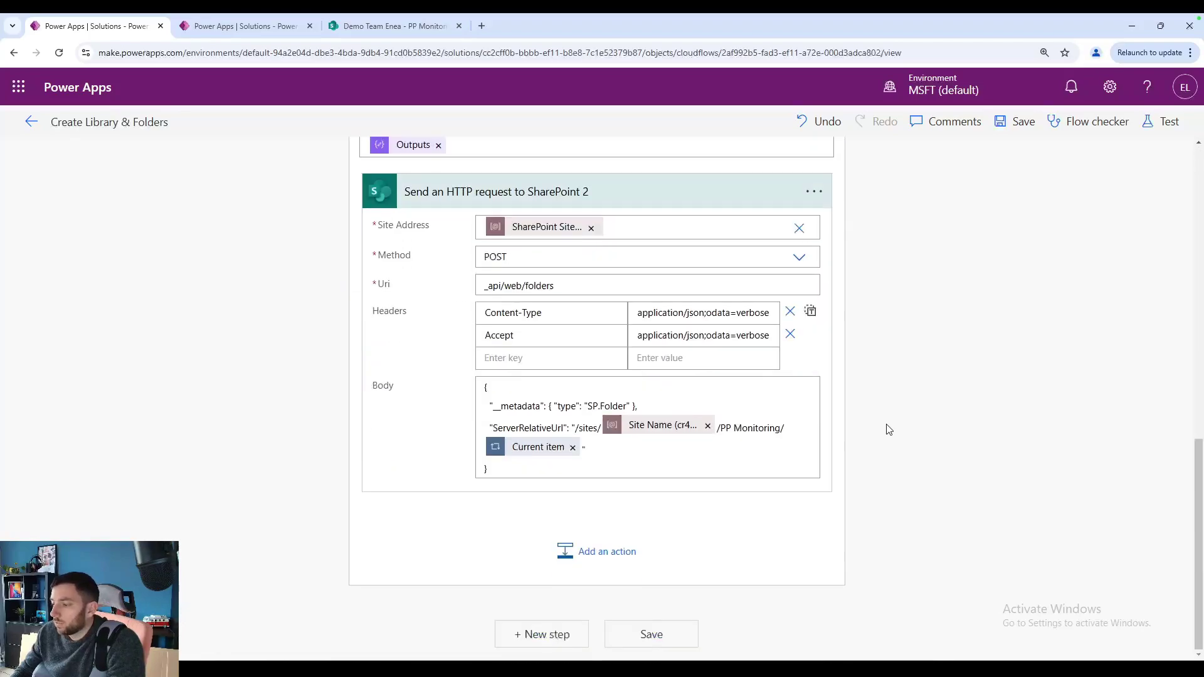
left_click(776, 434)
scroll(904, 377, "down", 5)
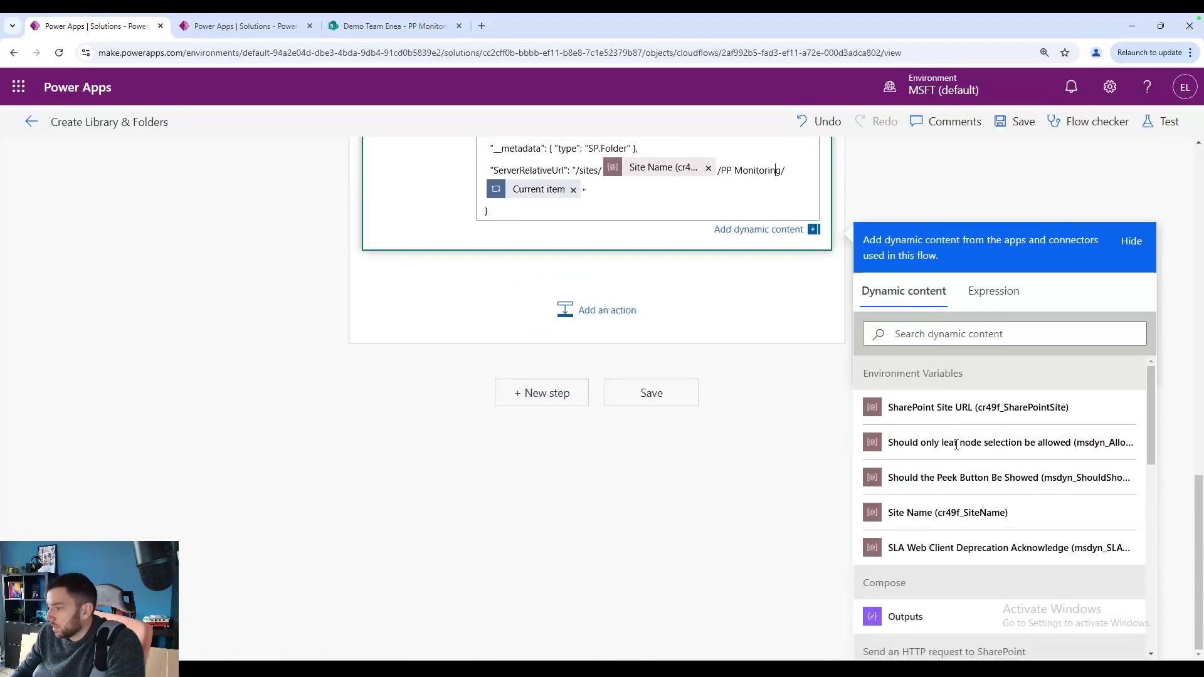
scroll(955, 436, "down", 5)
scroll(955, 437, "up", 2)
scroll(922, 474, "up", 1)
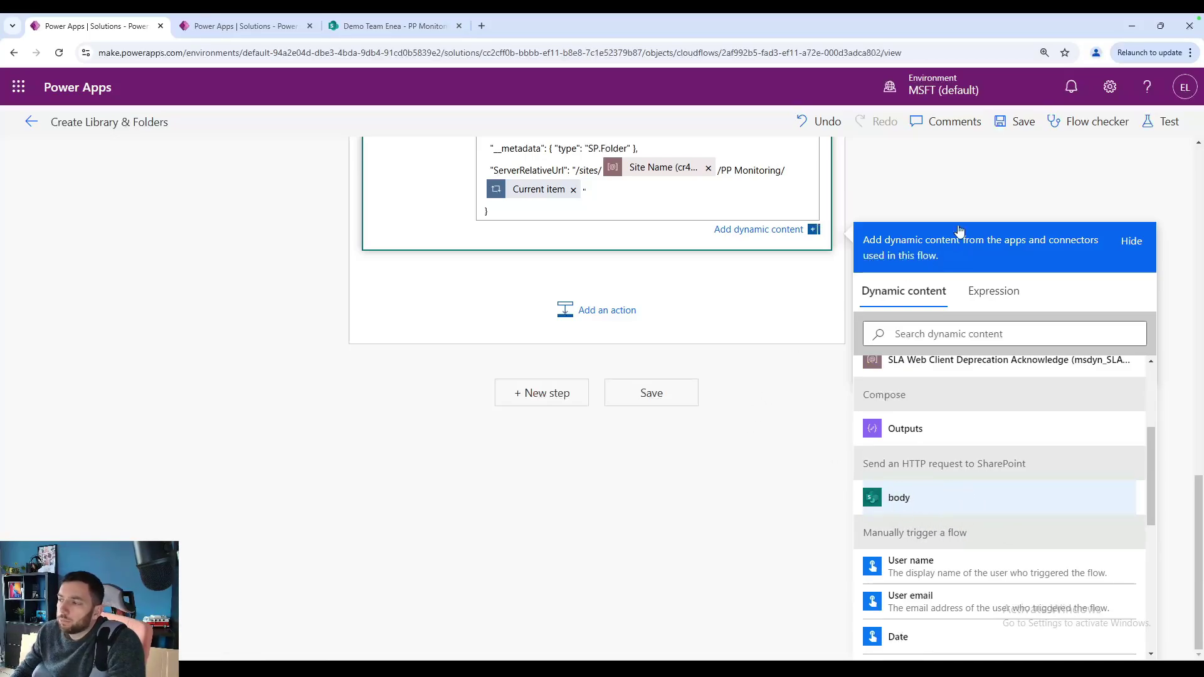
left_click(976, 207)
scroll(975, 207, "up", 3)
scroll(875, 311, "up", 2)
scroll(884, 309, "up", 2)
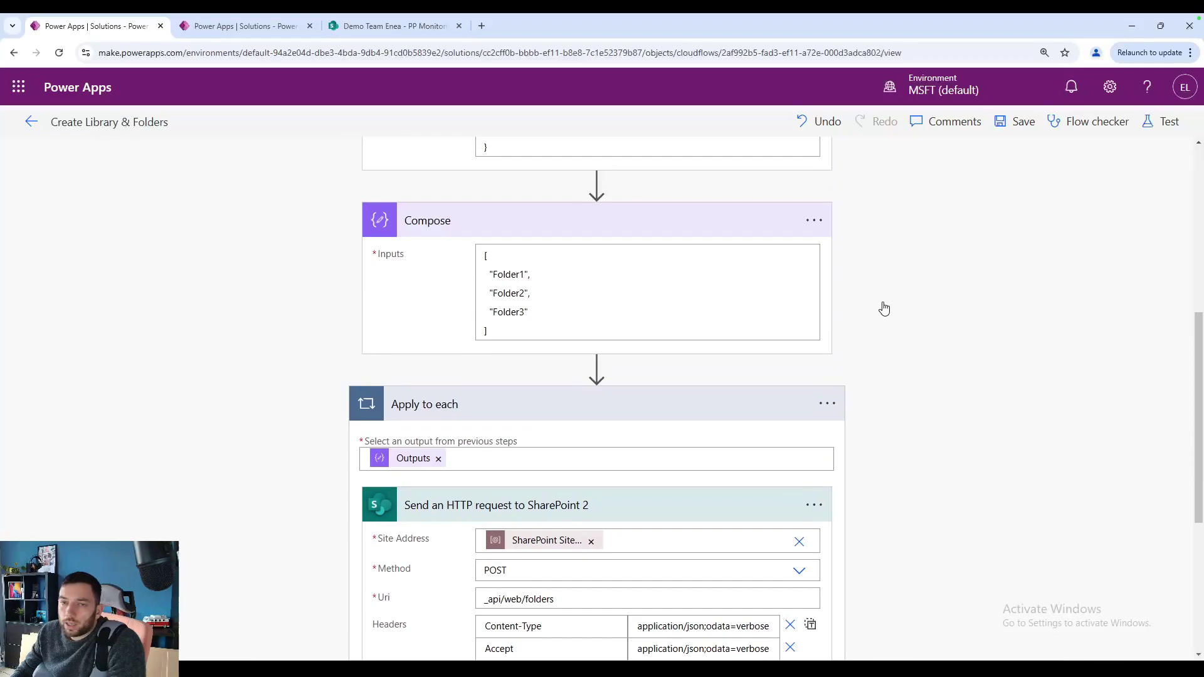
scroll(884, 310, "down", 4)
scroll(884, 309, "down", 2)
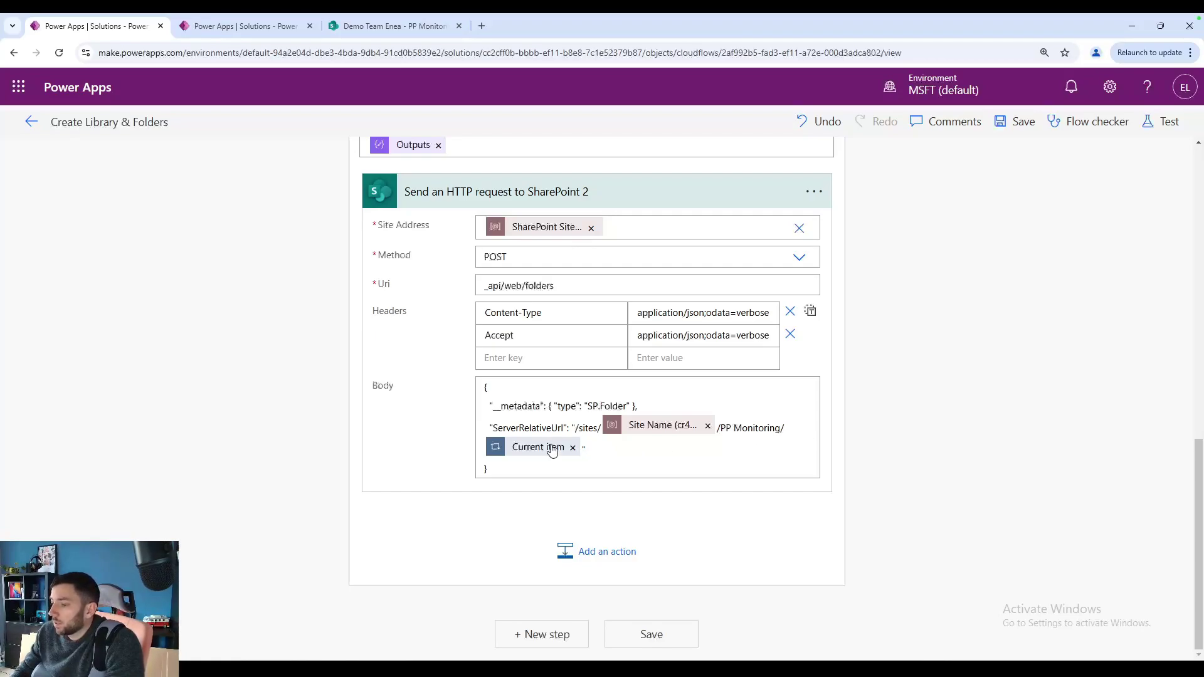
left_click(596, 457)
scroll(923, 482, "down", 5)
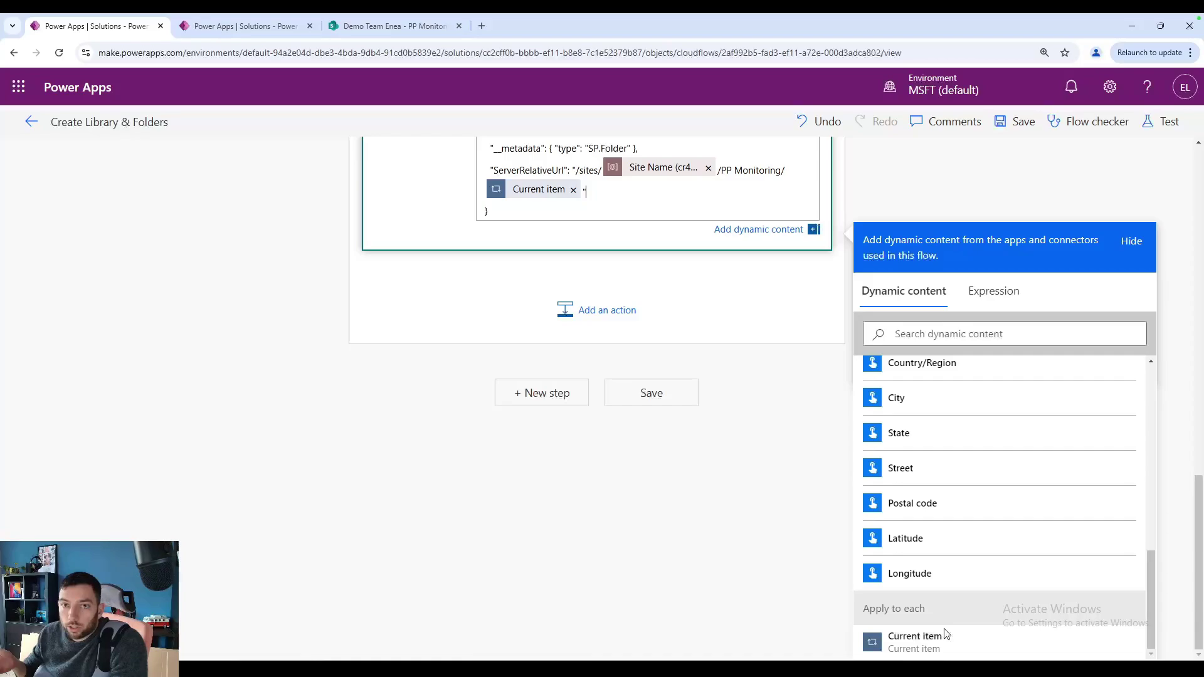
left_click(741, 548)
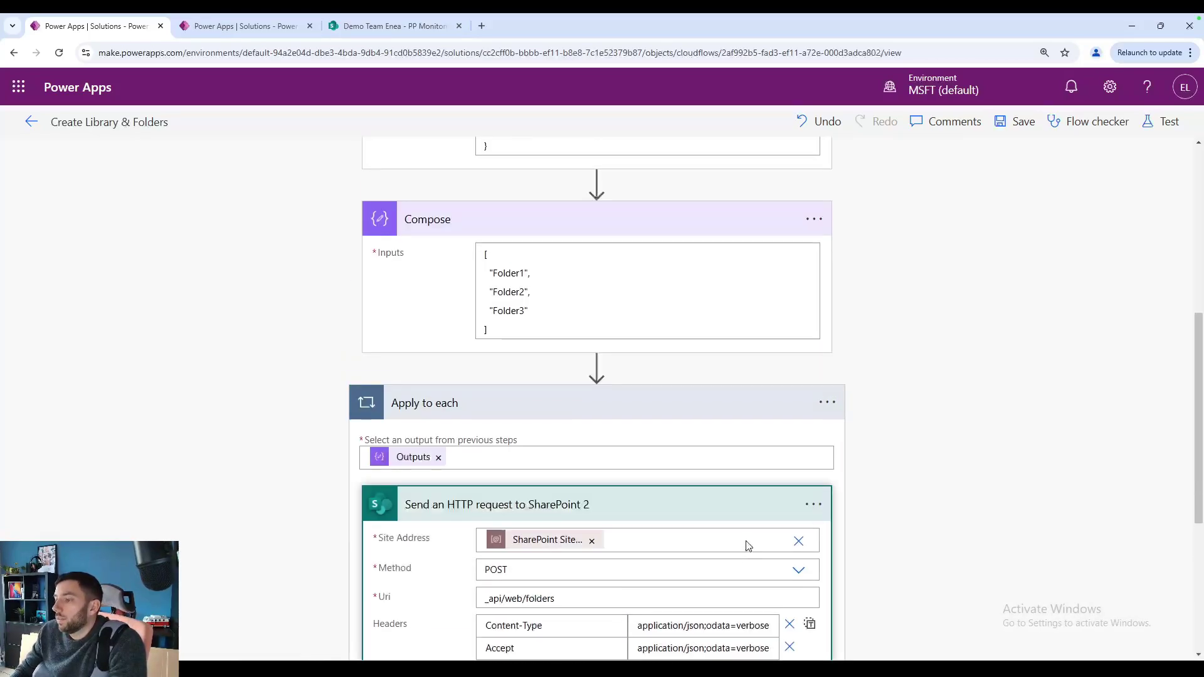
scroll(741, 549, "down", 4)
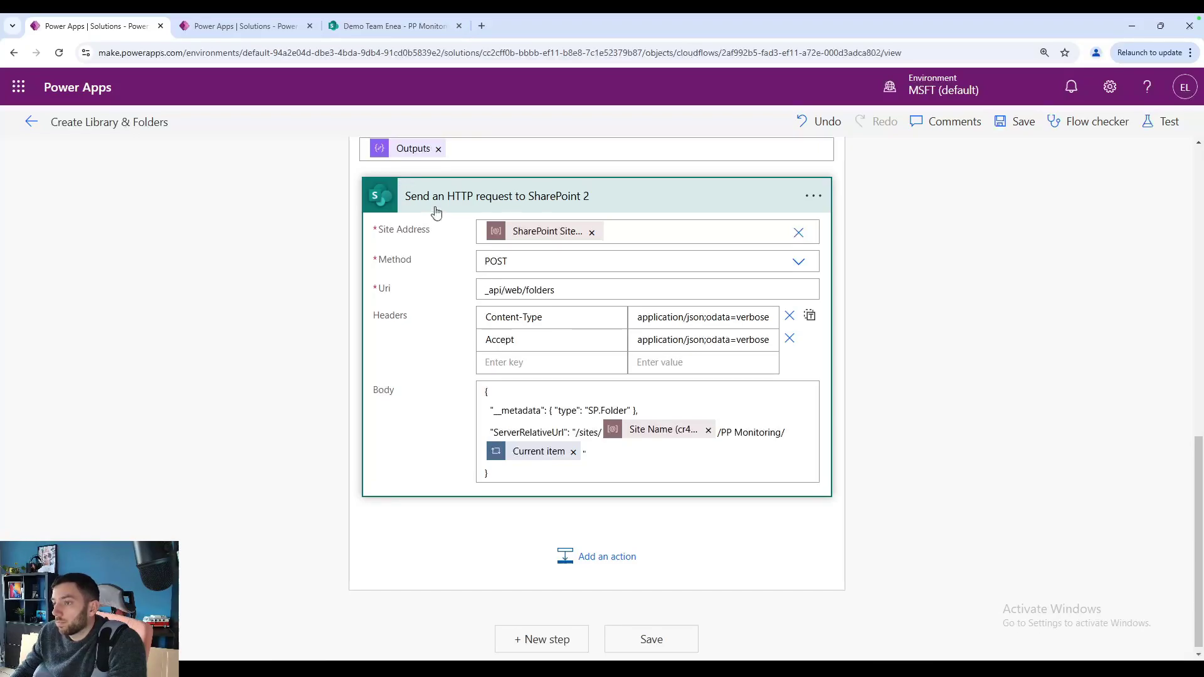
scroll(433, 207, "up", 3)
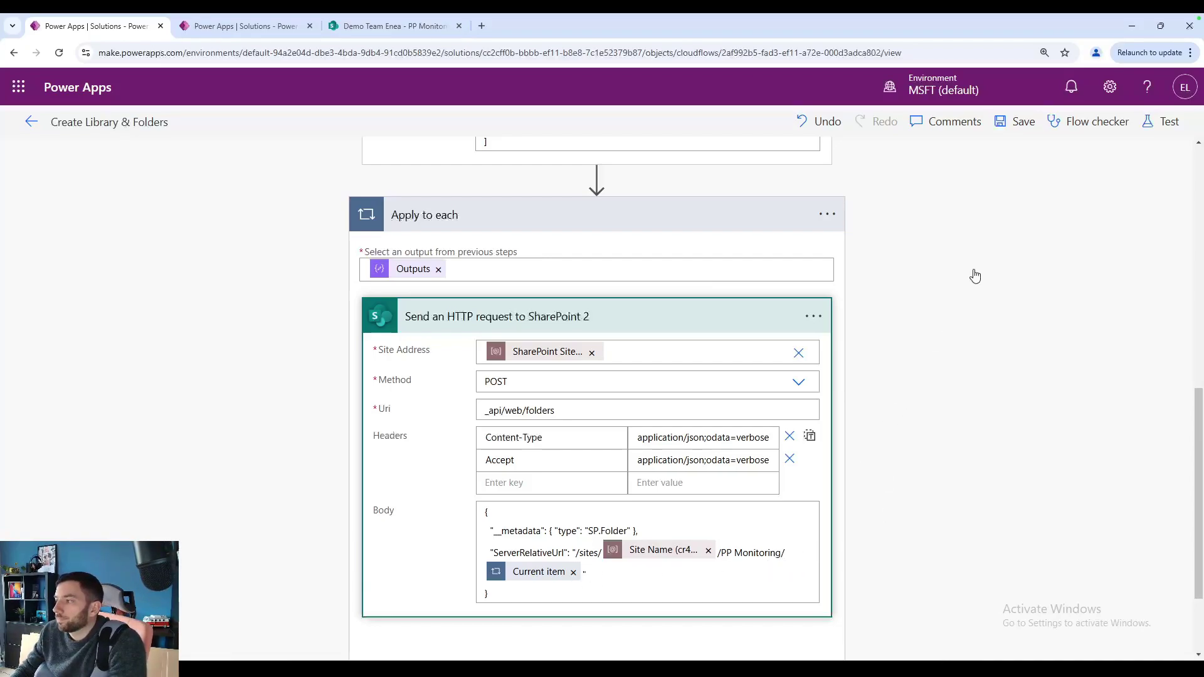
Reopen the PP Monitoring library from Site contents to view Folder1–3, then go back to the flow
left_click(385, 27)
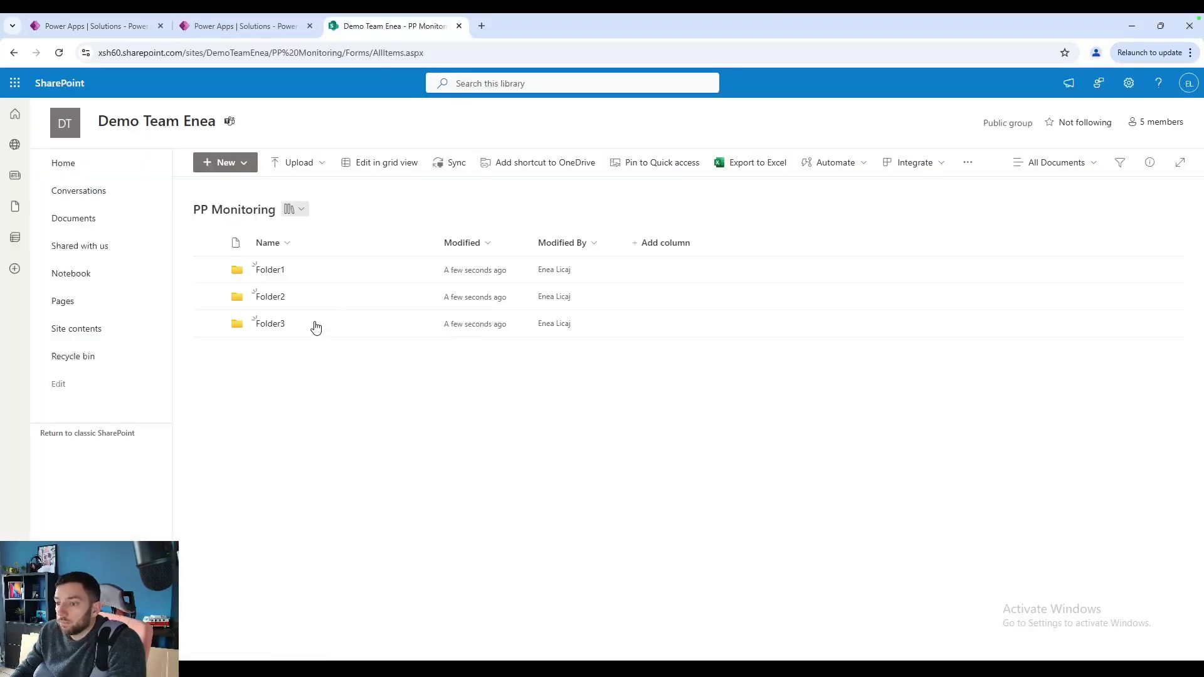
key("alt+Left")
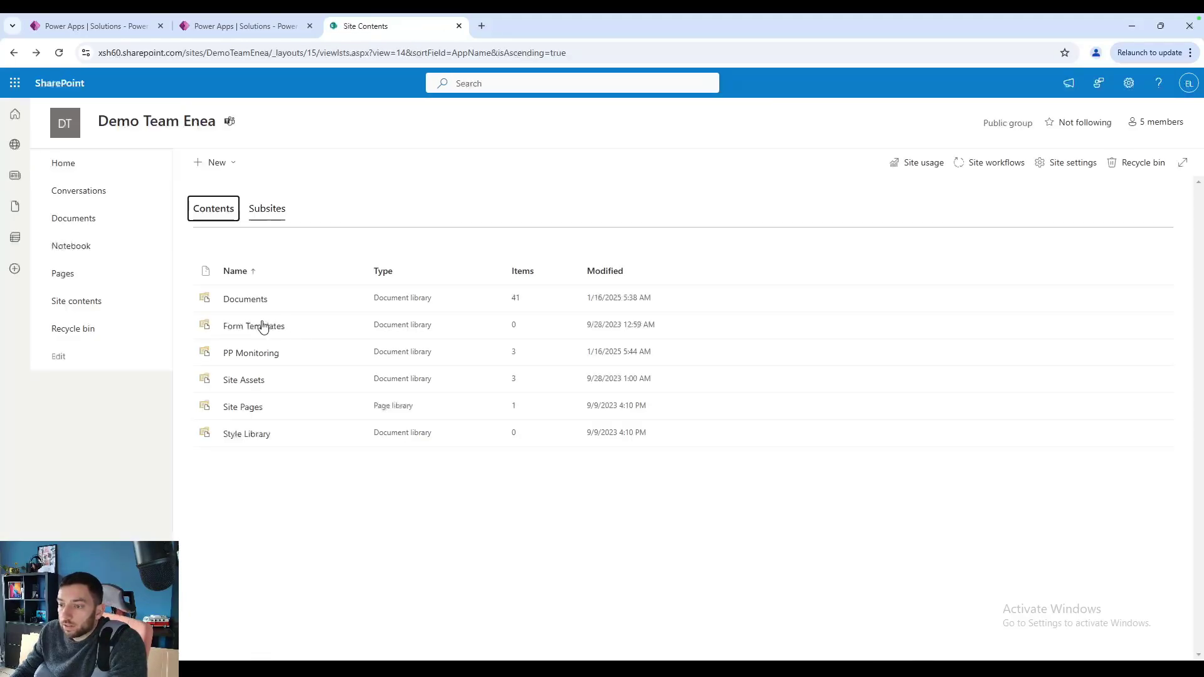
left_click(246, 354)
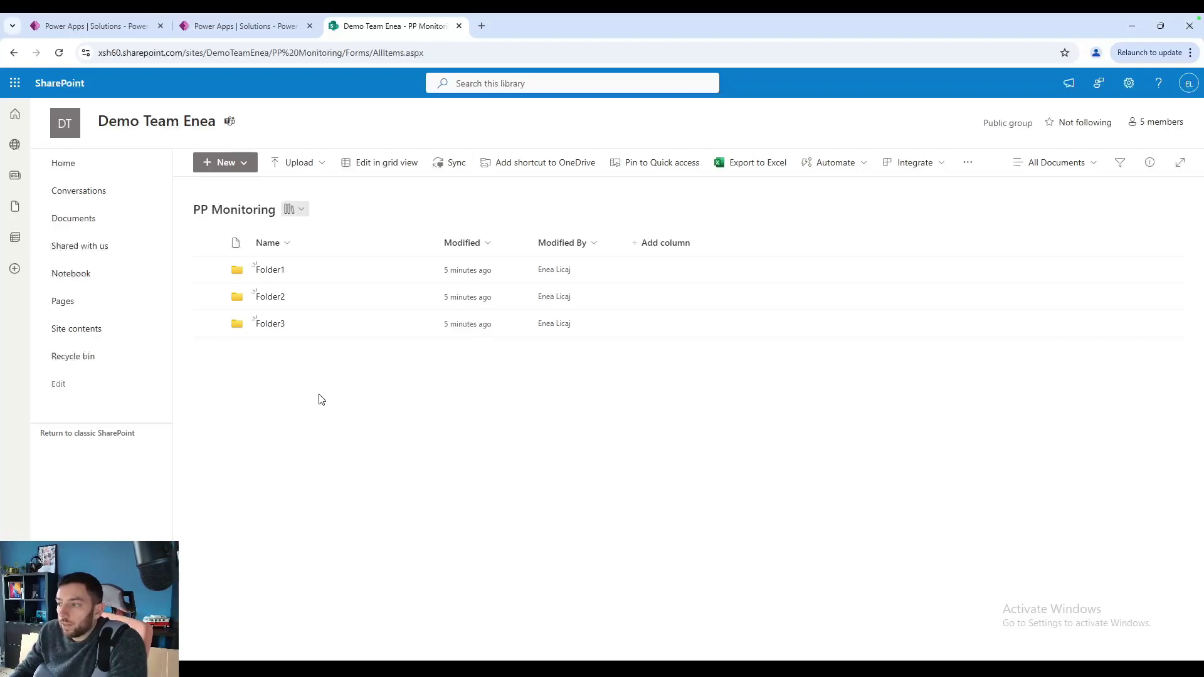
left_click(94, 26)
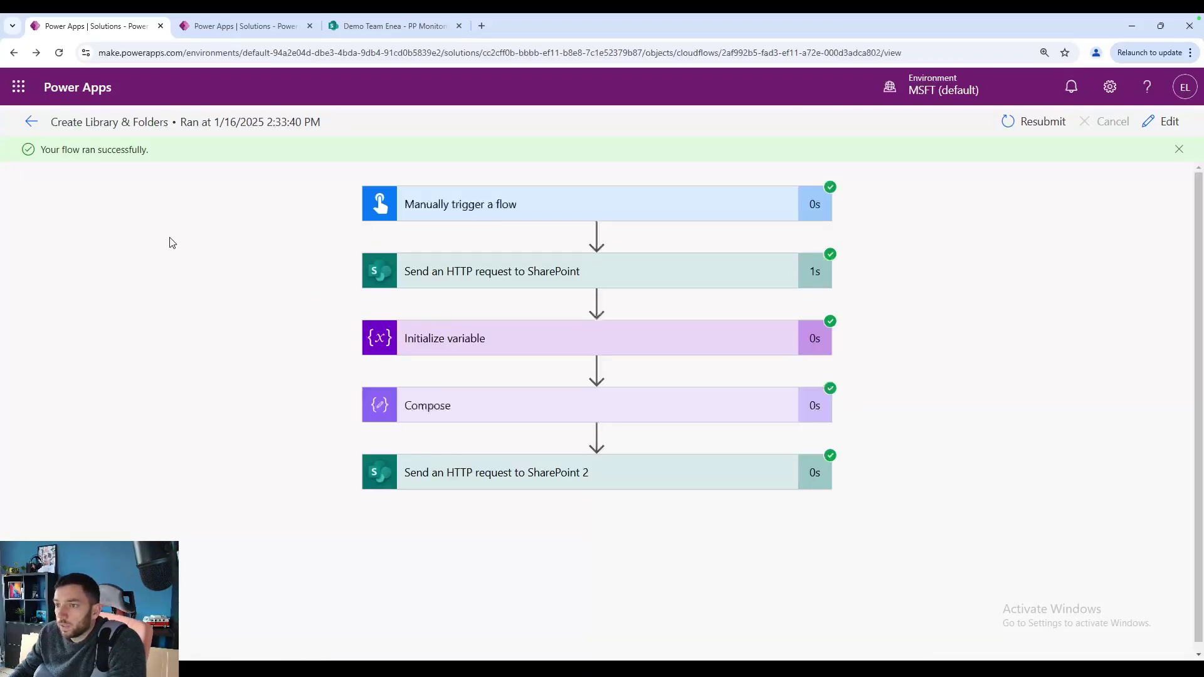
Go back from the run view to the flow details page and its 28-day run history
left_click(31, 122)
scroll(224, 358, "down", 3)
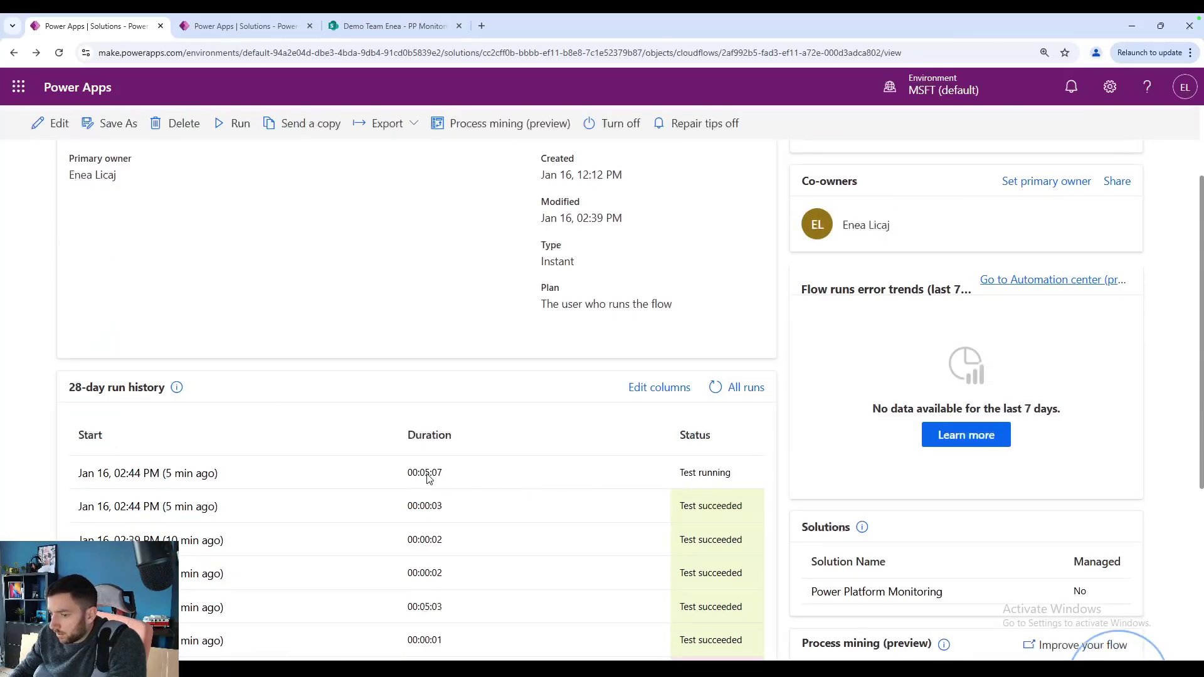
scroll(443, 477, "down", 2)
scroll(414, 461, "up", 1)
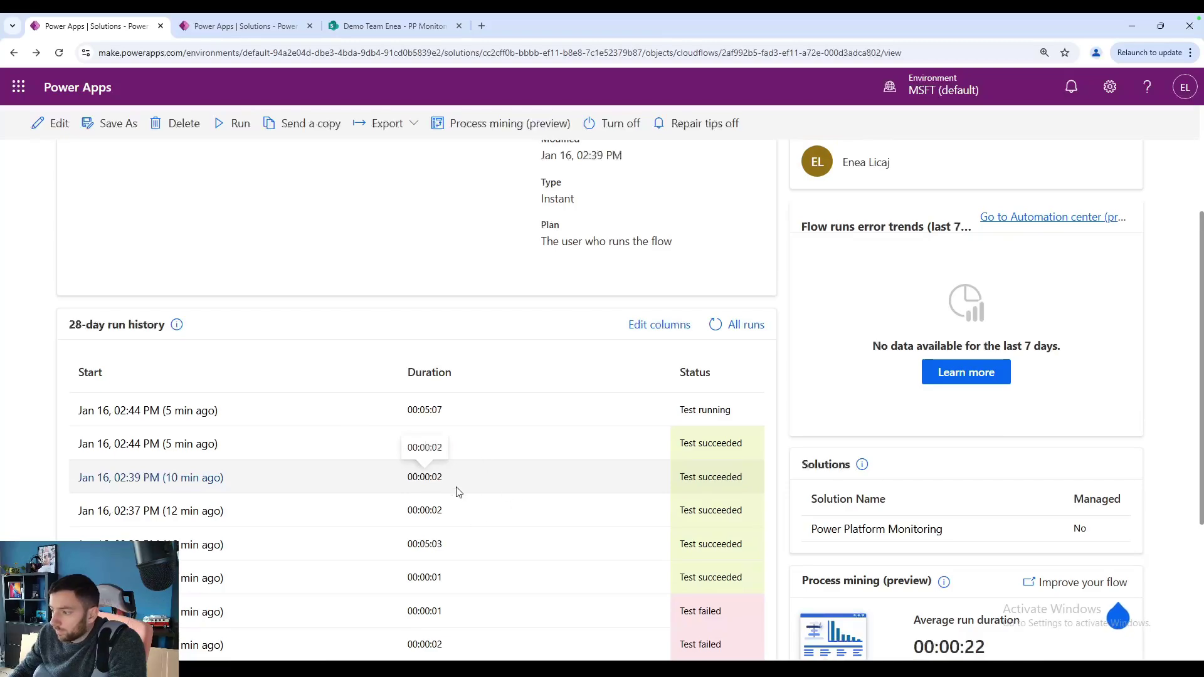